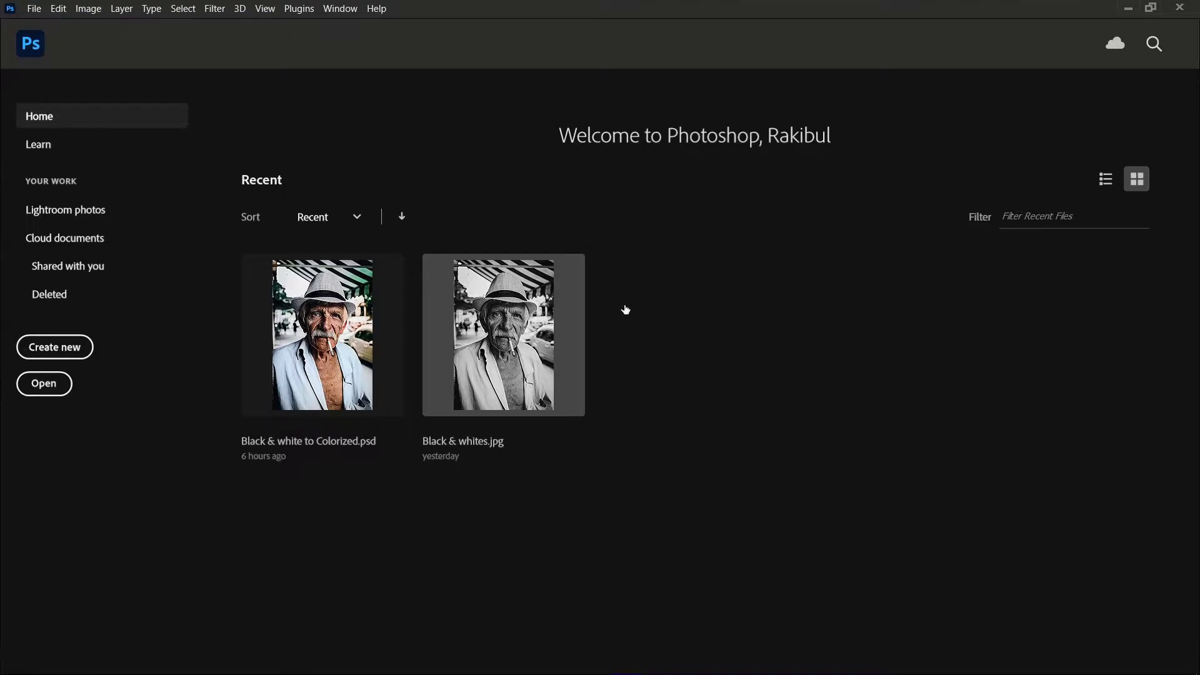
Open Black & whites.jpg and duplicate its Background layer under the name Colorize.
click(582, 401)
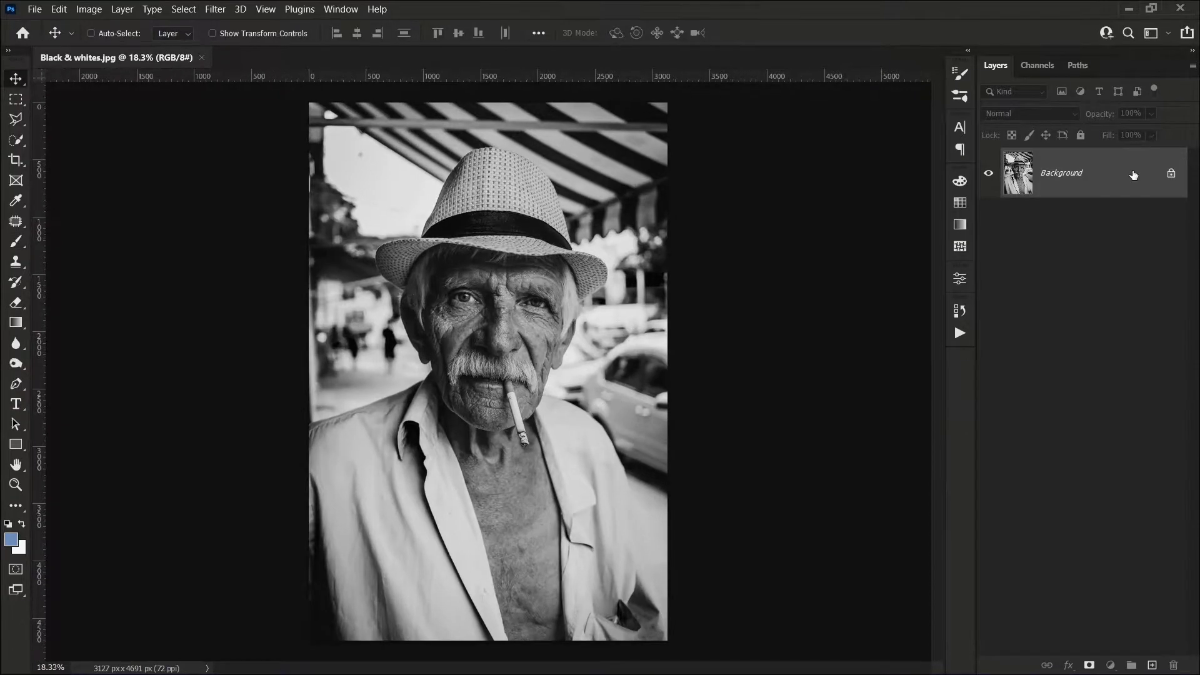
right_click(1133, 174)
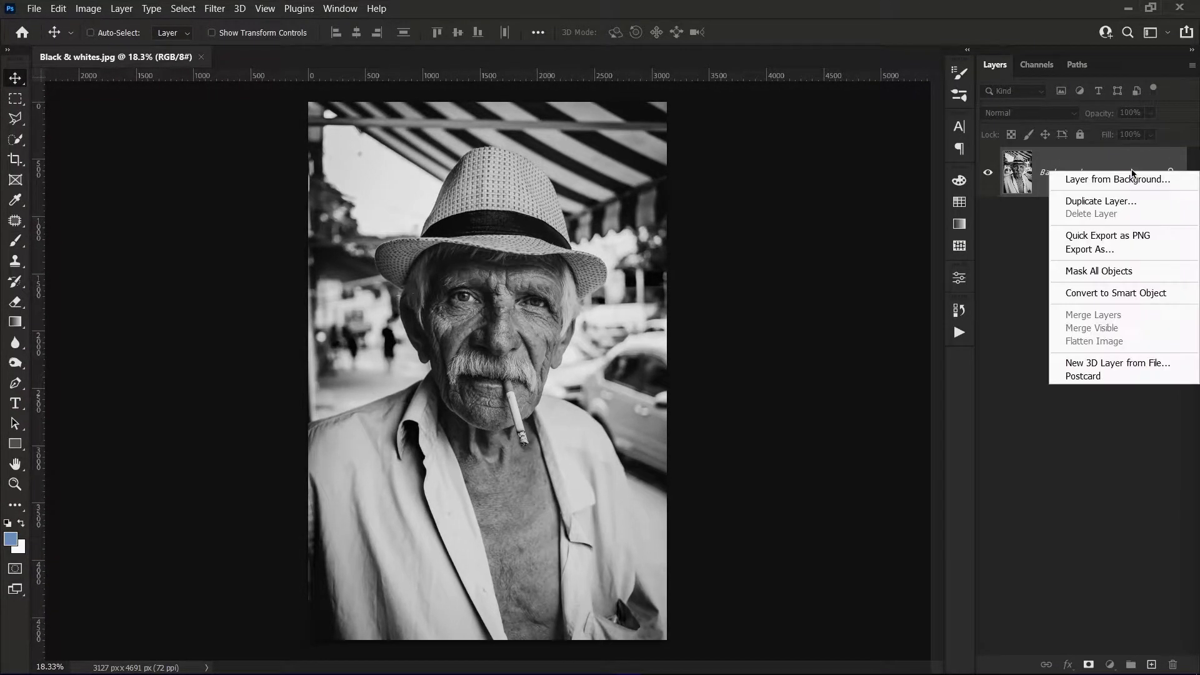
click(1091, 207)
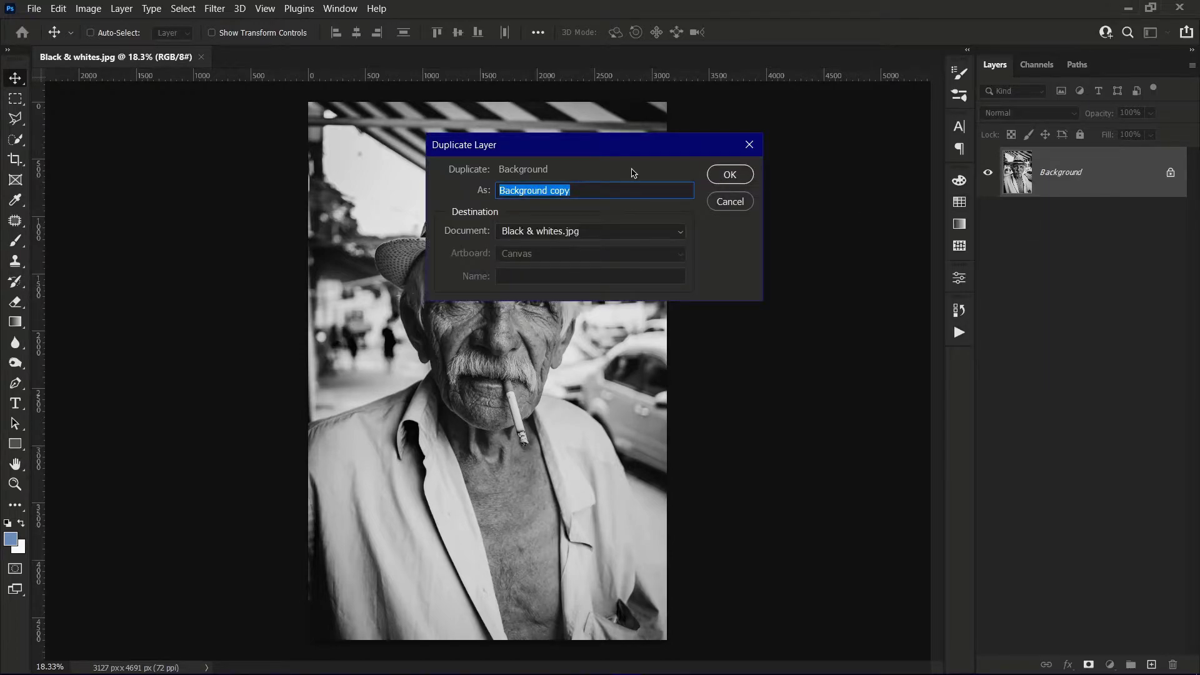
text(C)
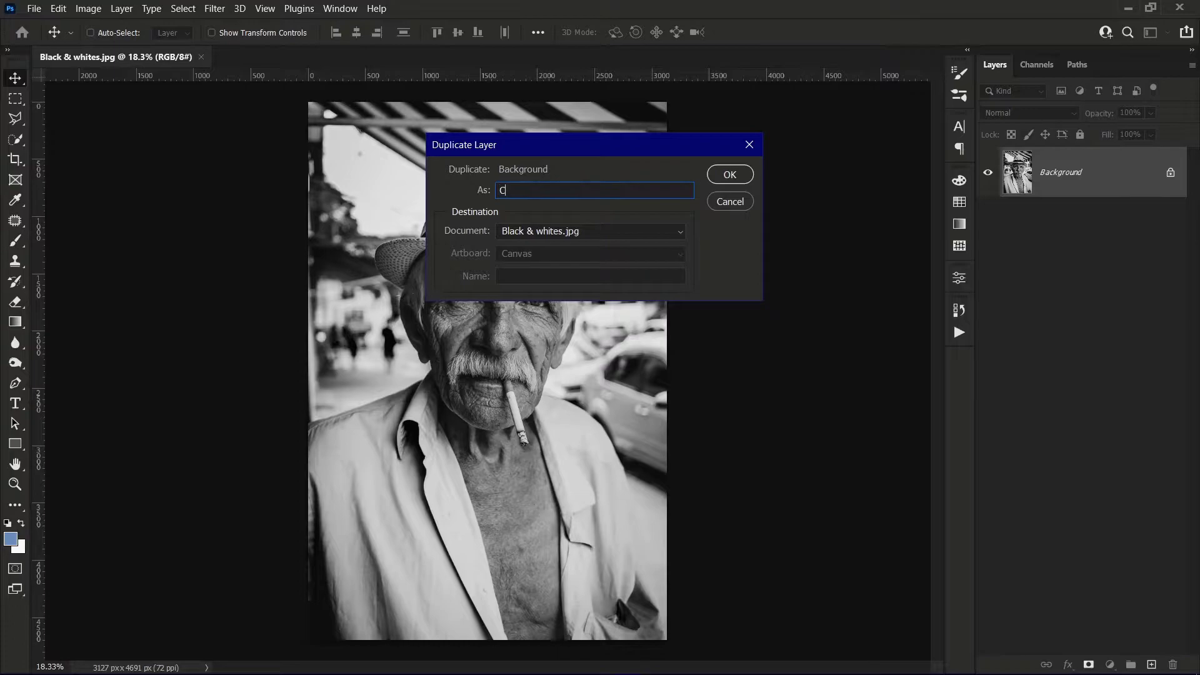
text(olorize)
key(Return)
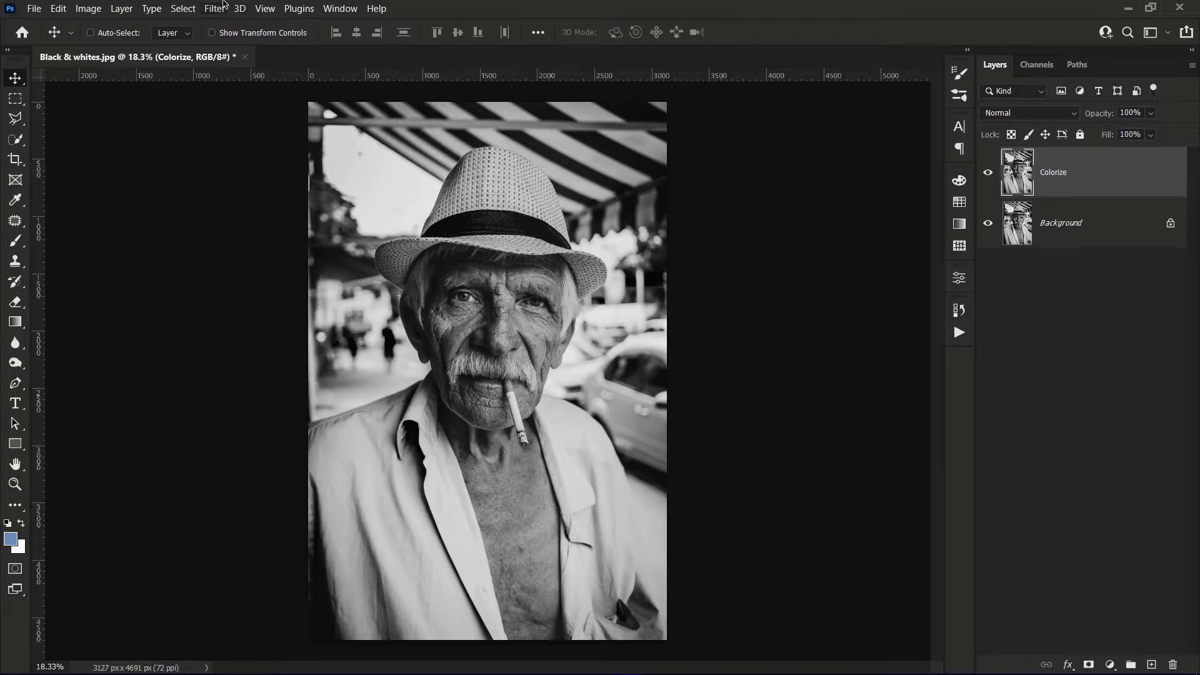
Open Neural Filters for the duplicated layer and enable the Colorize filter.
click(224, 3)
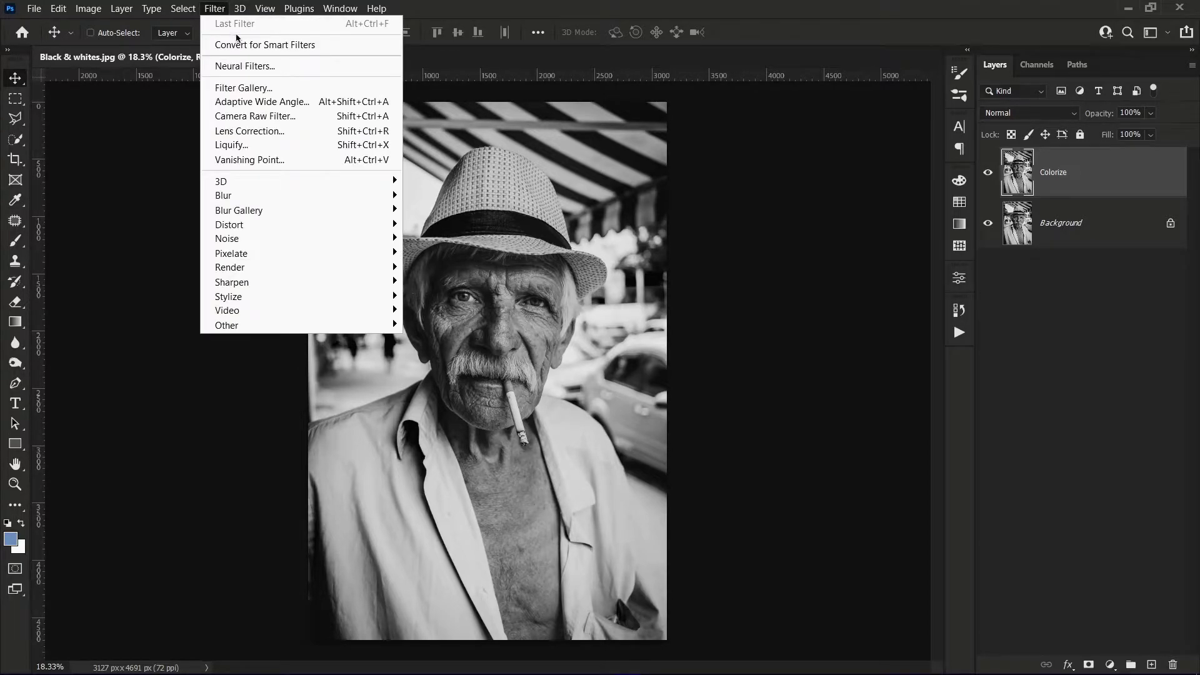
click(371, 67)
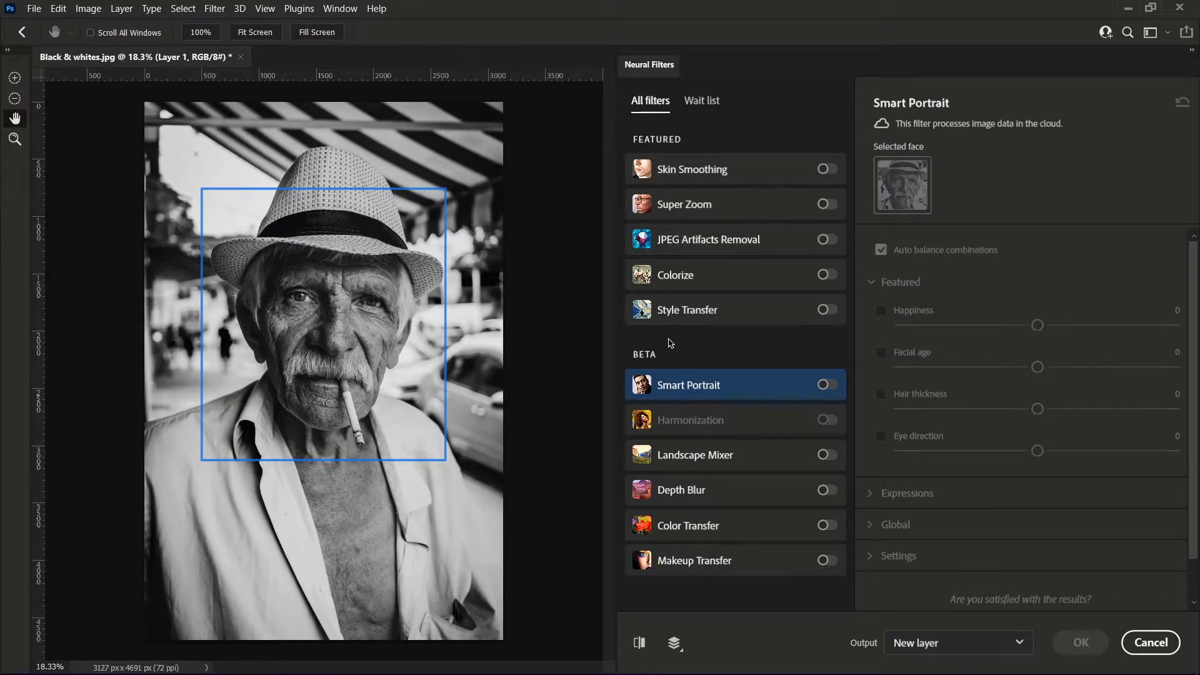
click(829, 275)
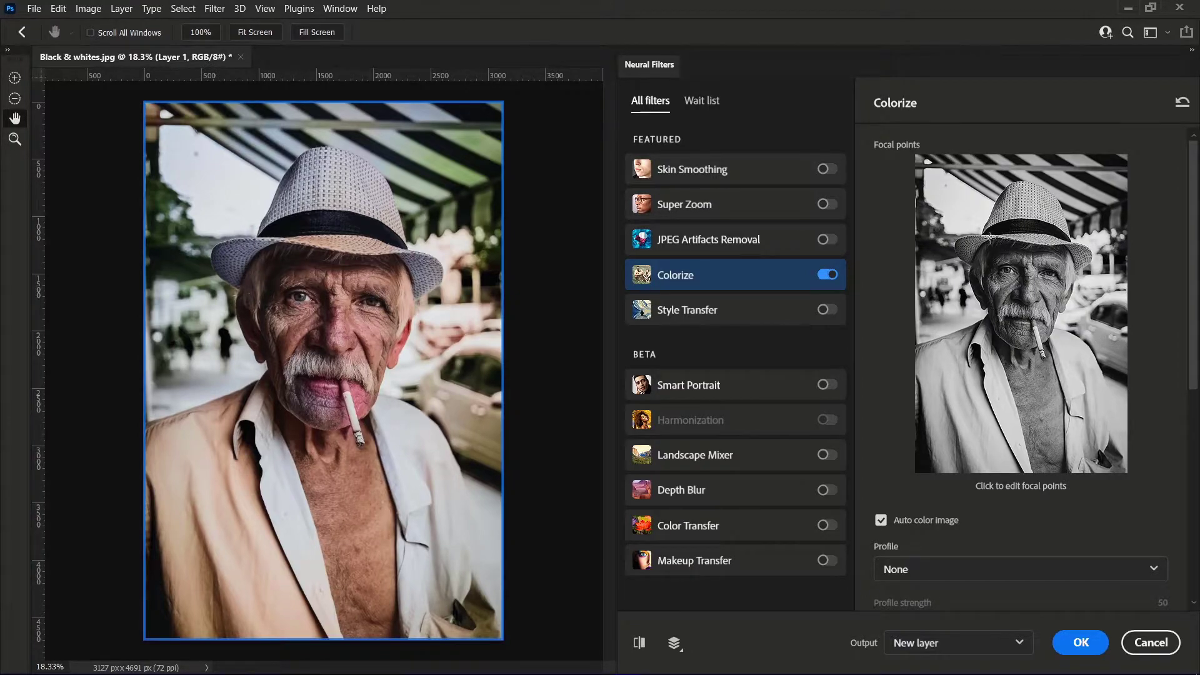
Add three light blue (97d2ff) focal points on the man's shirt: one on each side and one near the image's lower-right corner.
click(946, 411)
drag(979, 229, 979, 209)
click(847, 124)
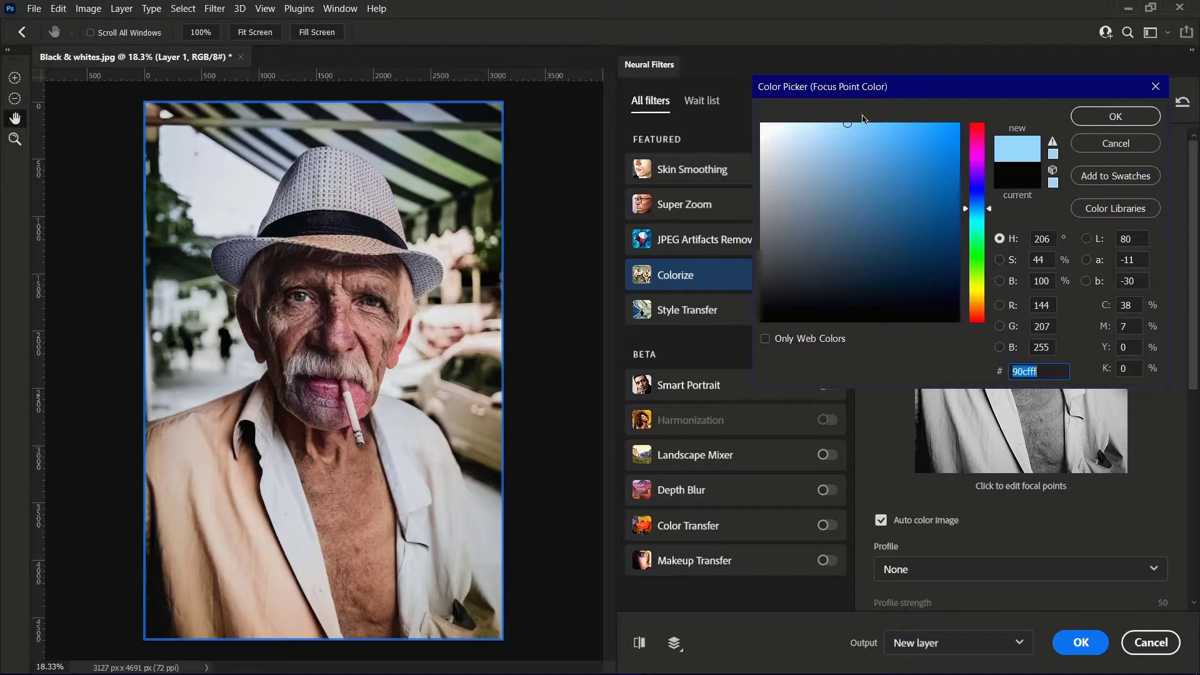
click(1000, 260)
click(988, 237)
drag(988, 239, 987, 242)
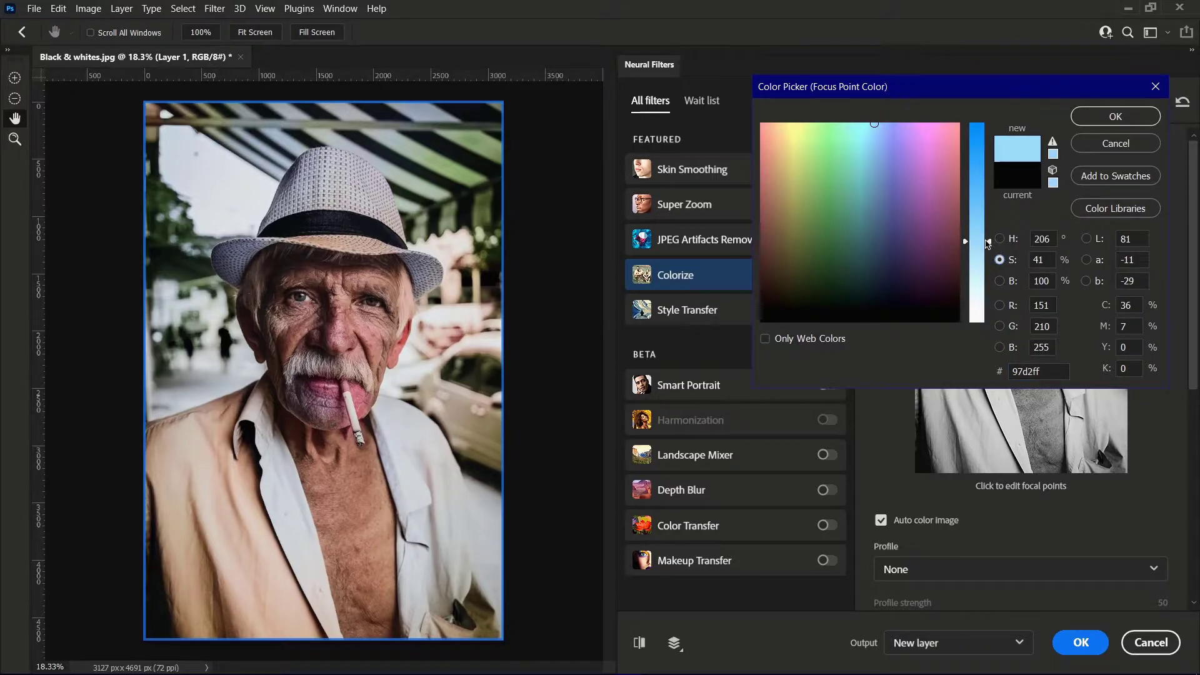
click(1119, 117)
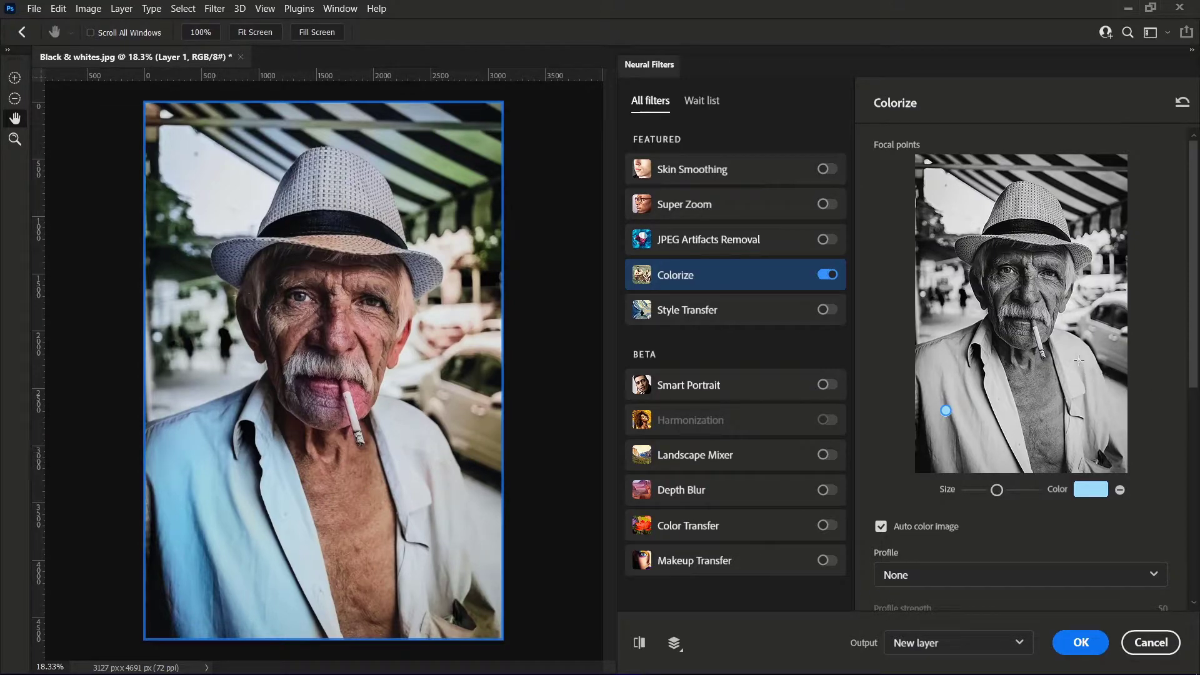
click(1077, 385)
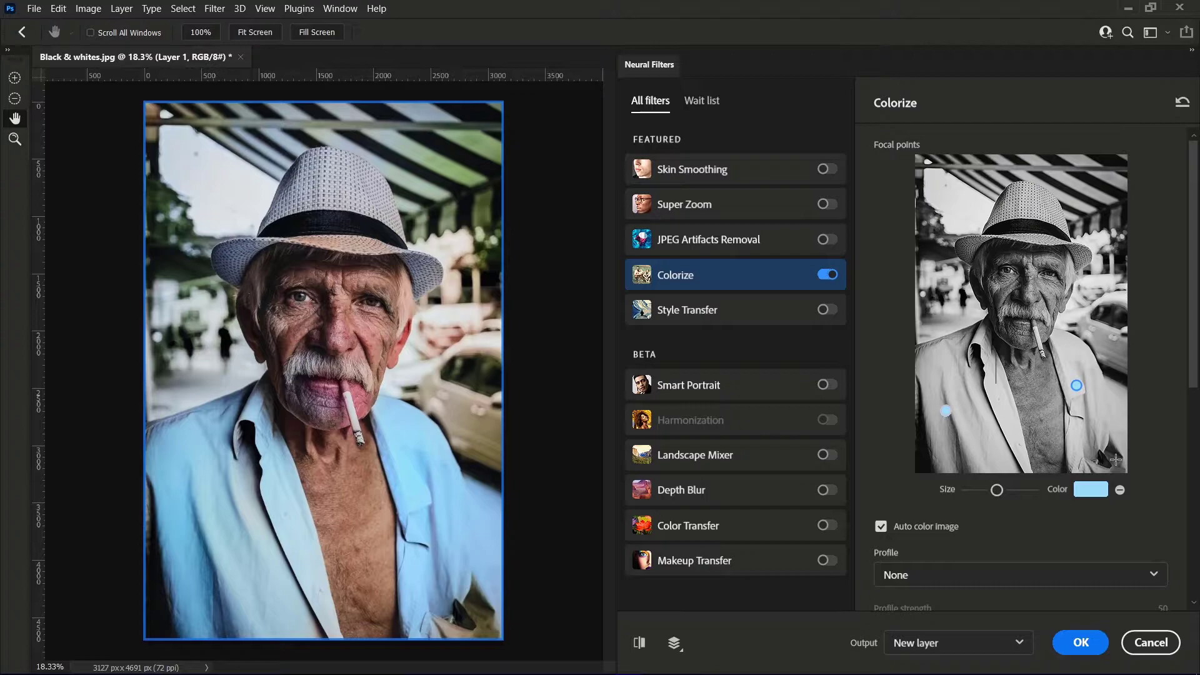
click(1109, 461)
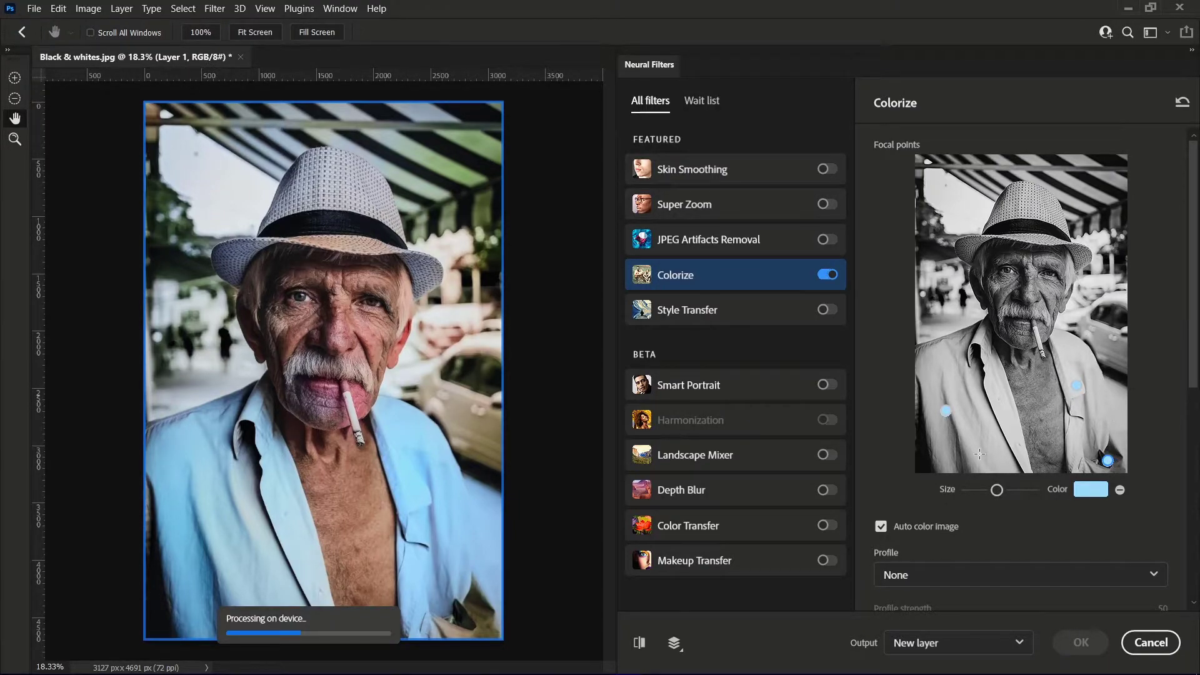
Try a light orange focal point with reduced size on the man's chin, and remove it.
scroll(303, 383, up, 3)
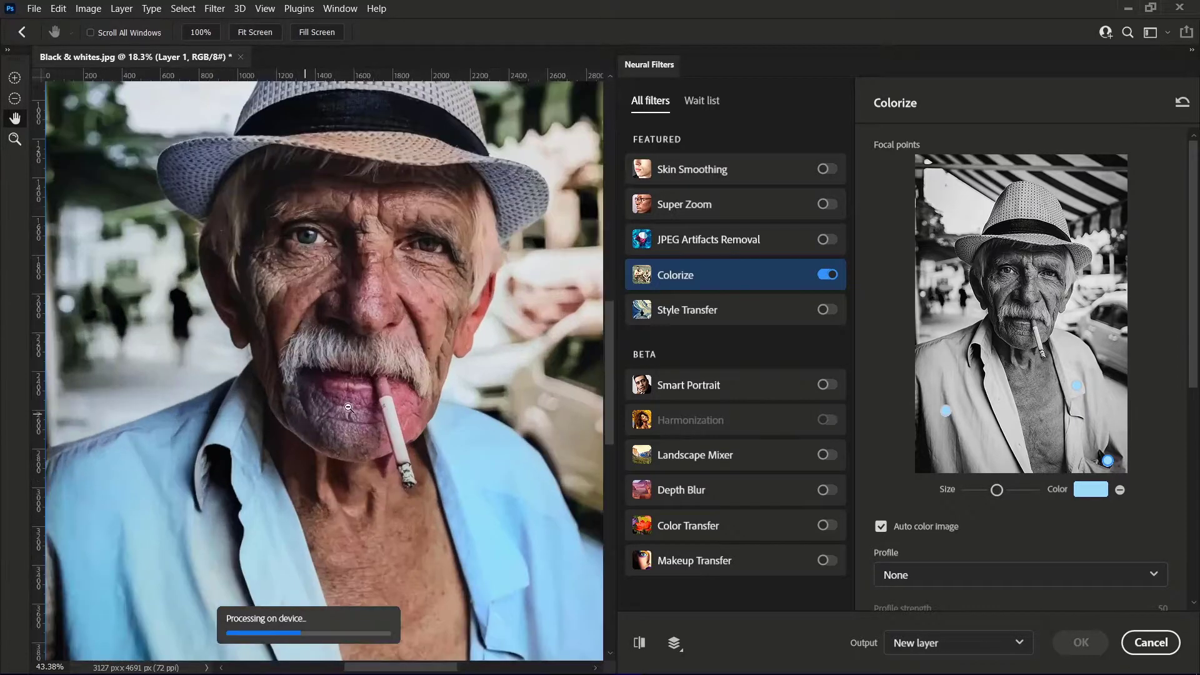
scroll(348, 407, up, 2)
scroll(328, 380, up, 2)
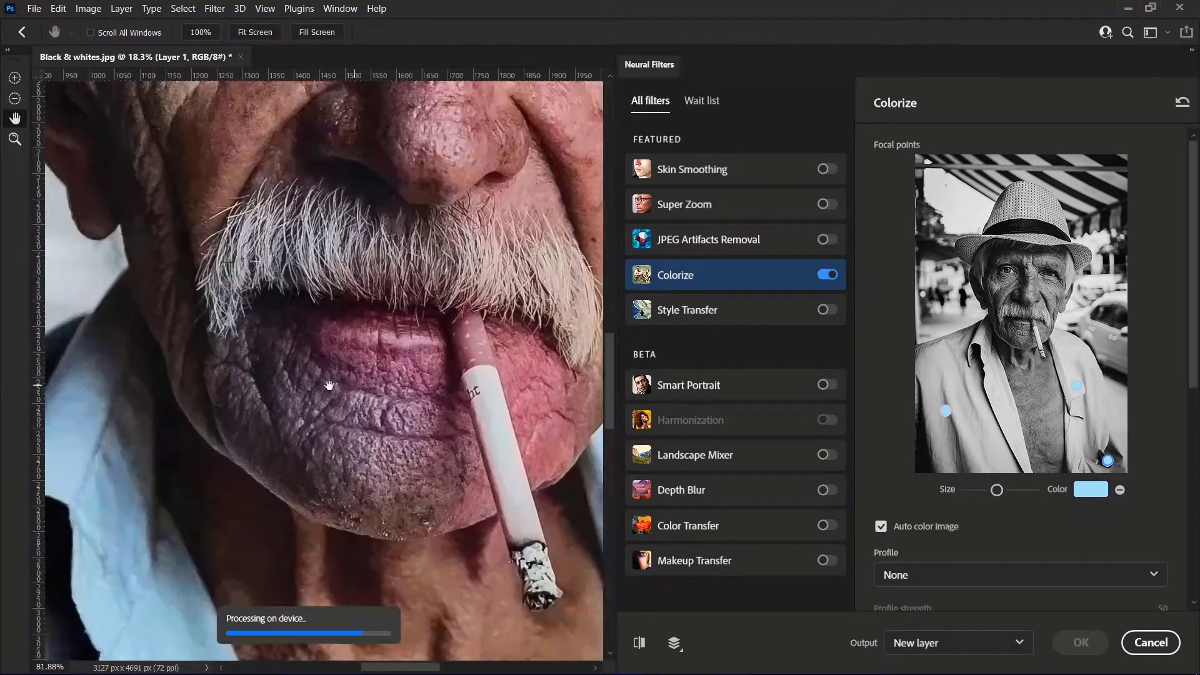
scroll(329, 385, down, 2)
click(1019, 332)
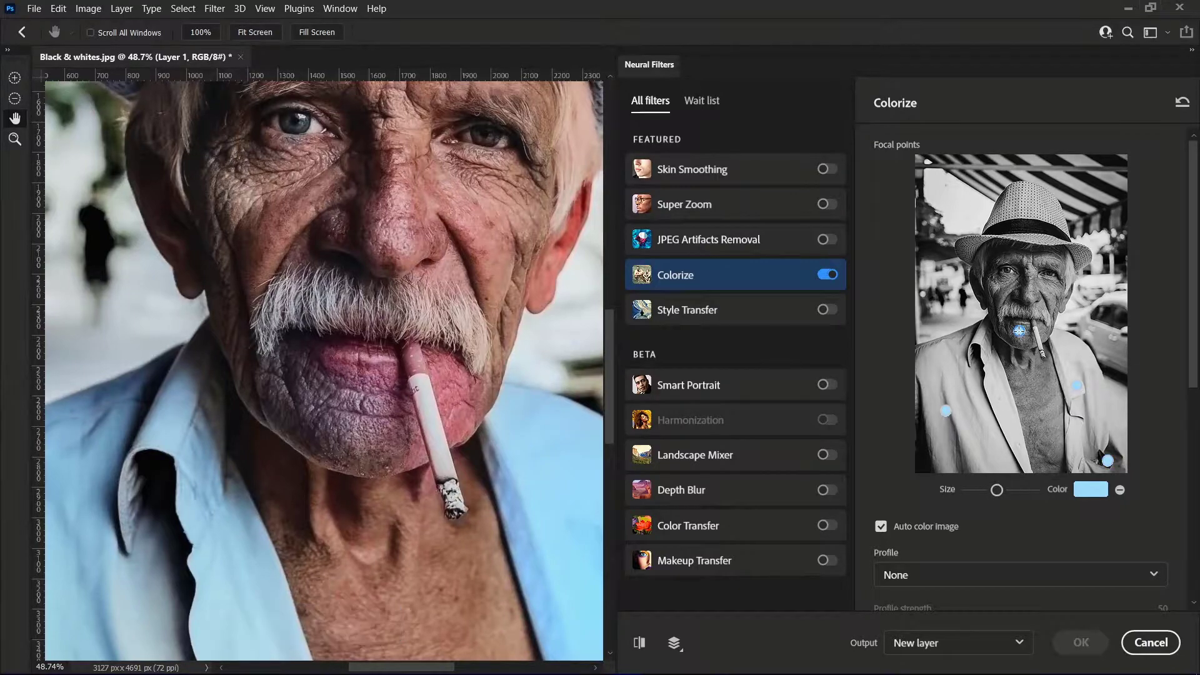
click(1091, 489)
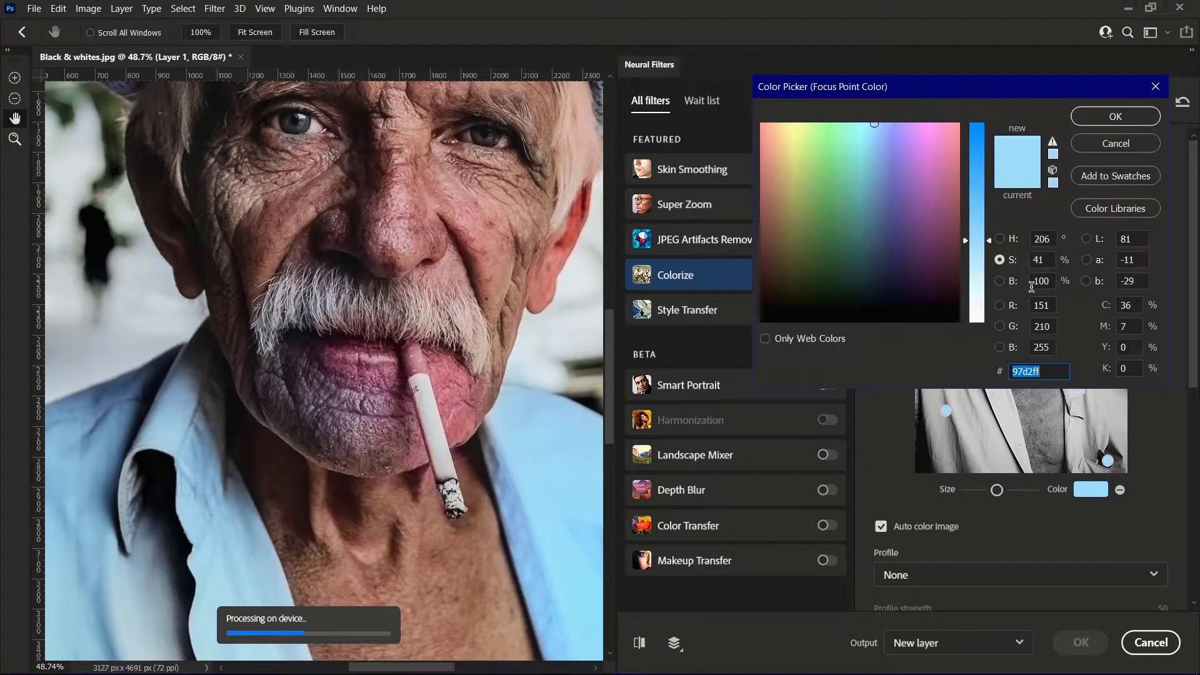
text(ea)
key(Return)
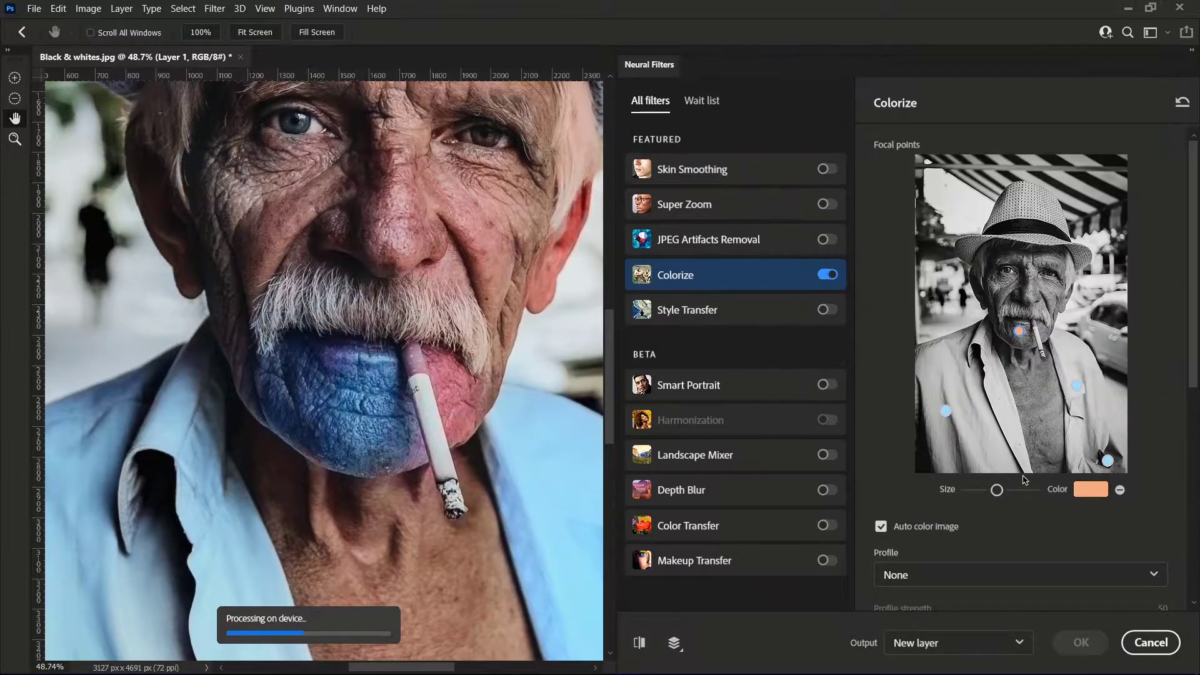
drag(997, 491, 982, 491)
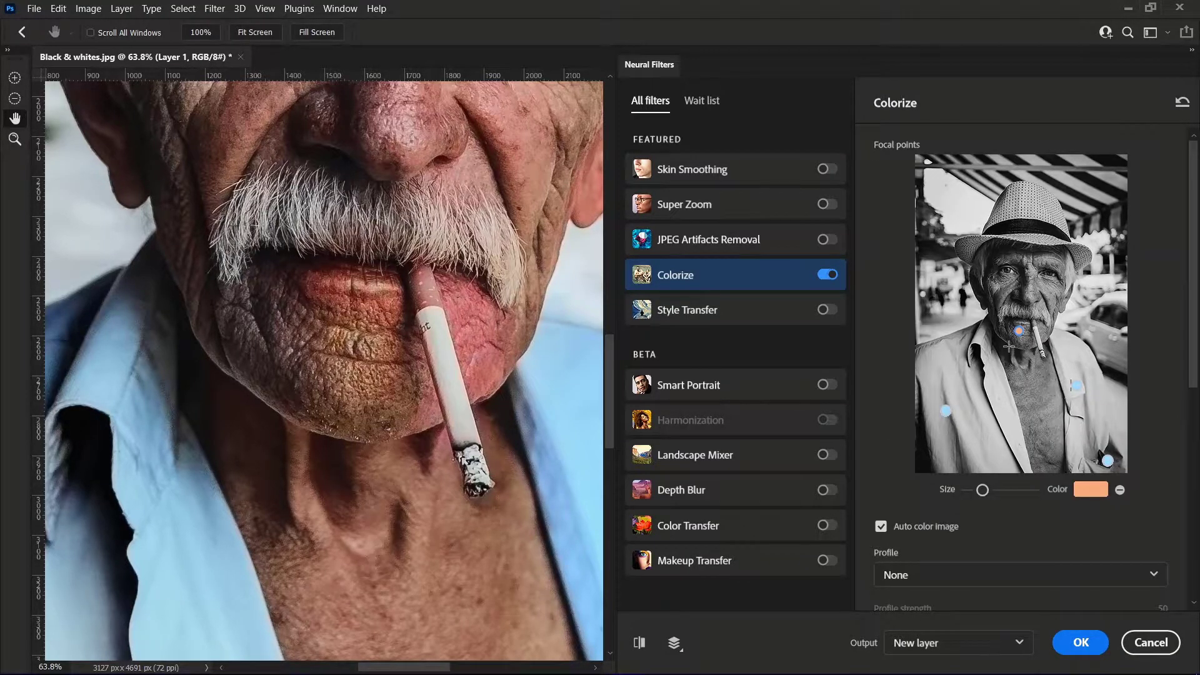
click(1121, 491)
Examine the colorized preview, both as a whole and close up around the hat and face.
scroll(270, 273, down, 4)
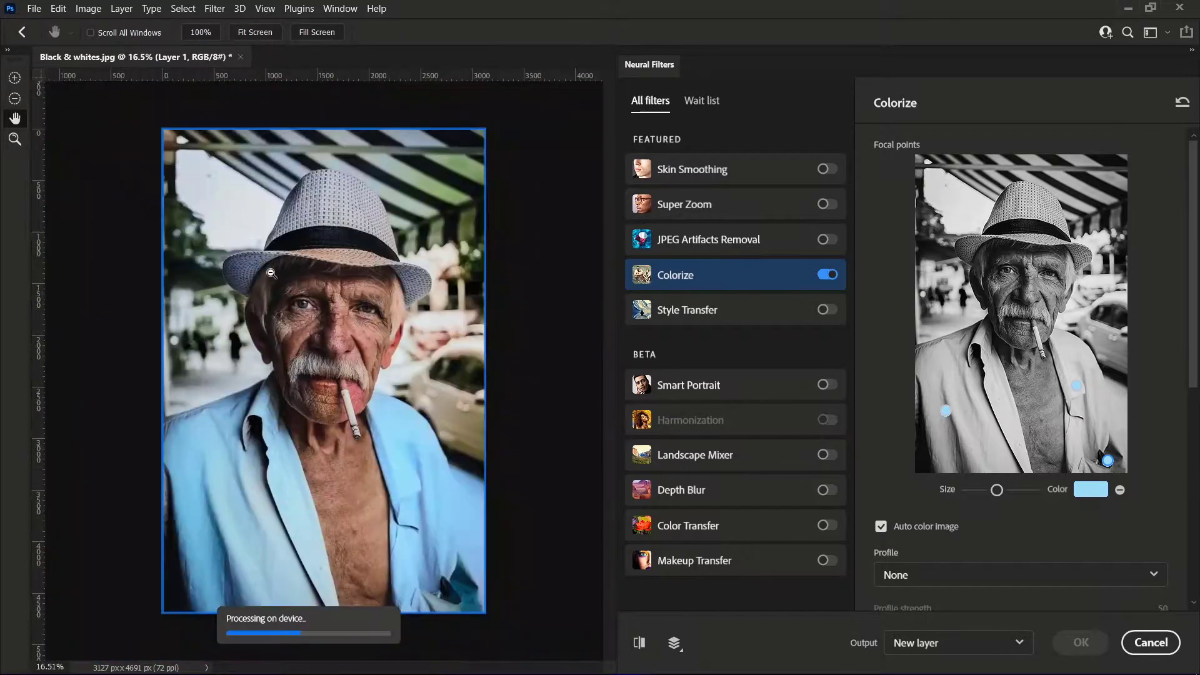
scroll(312, 304, up, 1)
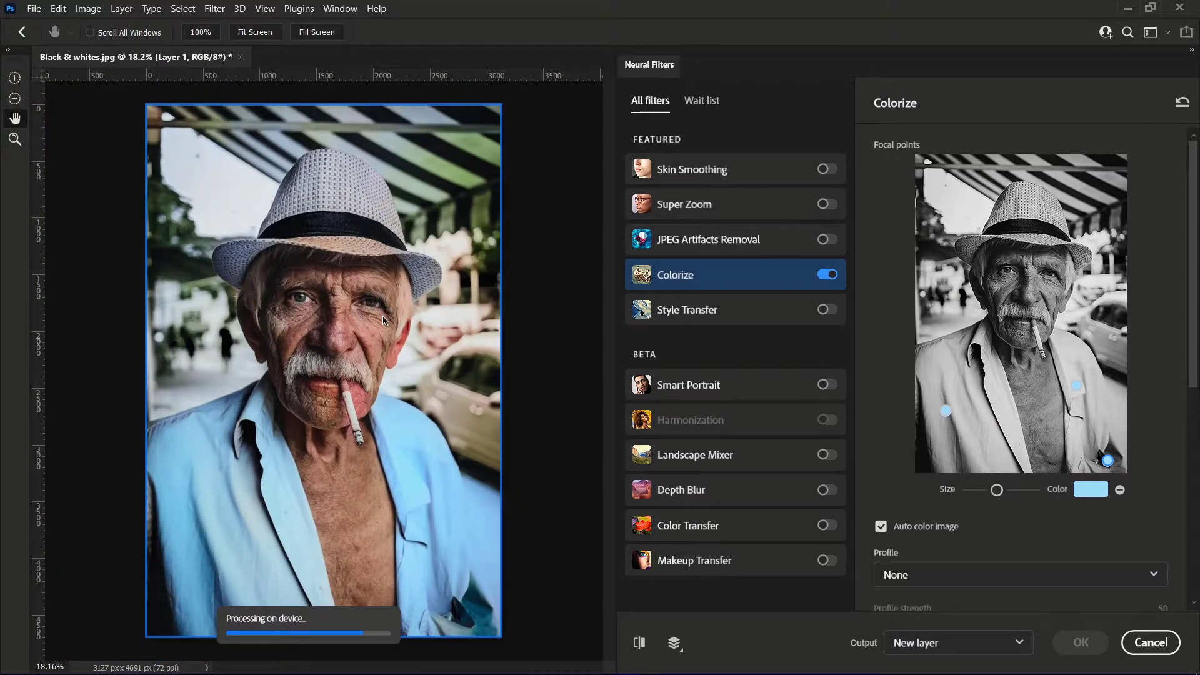
scroll(275, 233, up, 15)
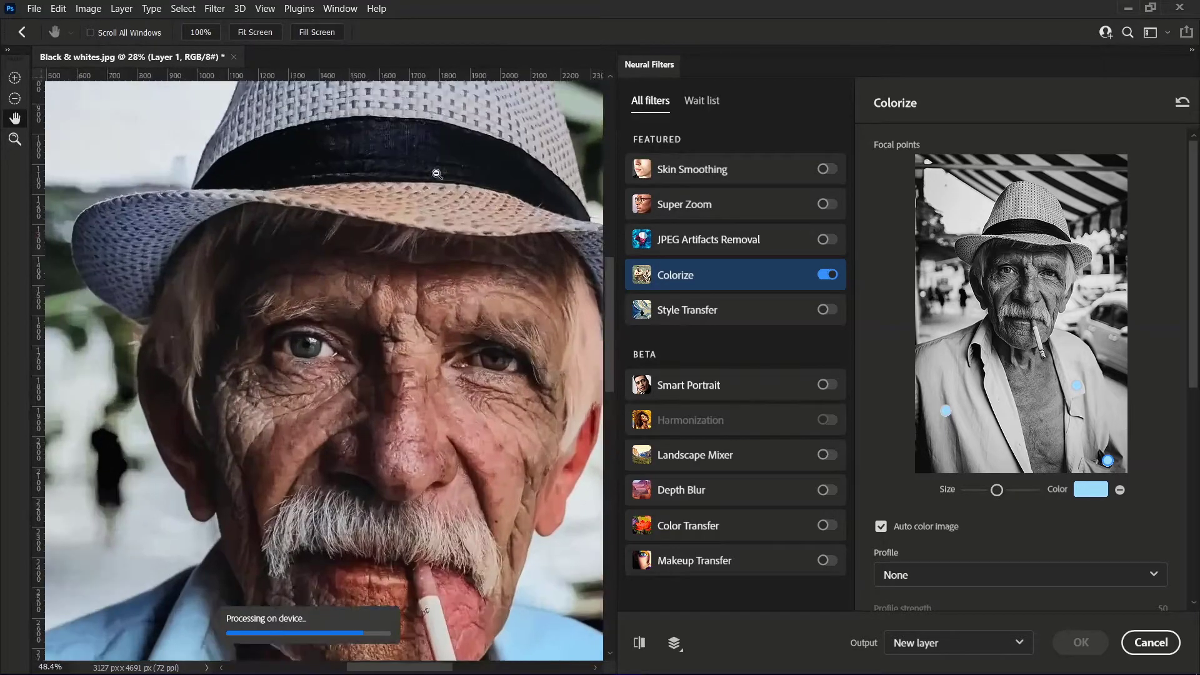
scroll(312, 222, down, 4)
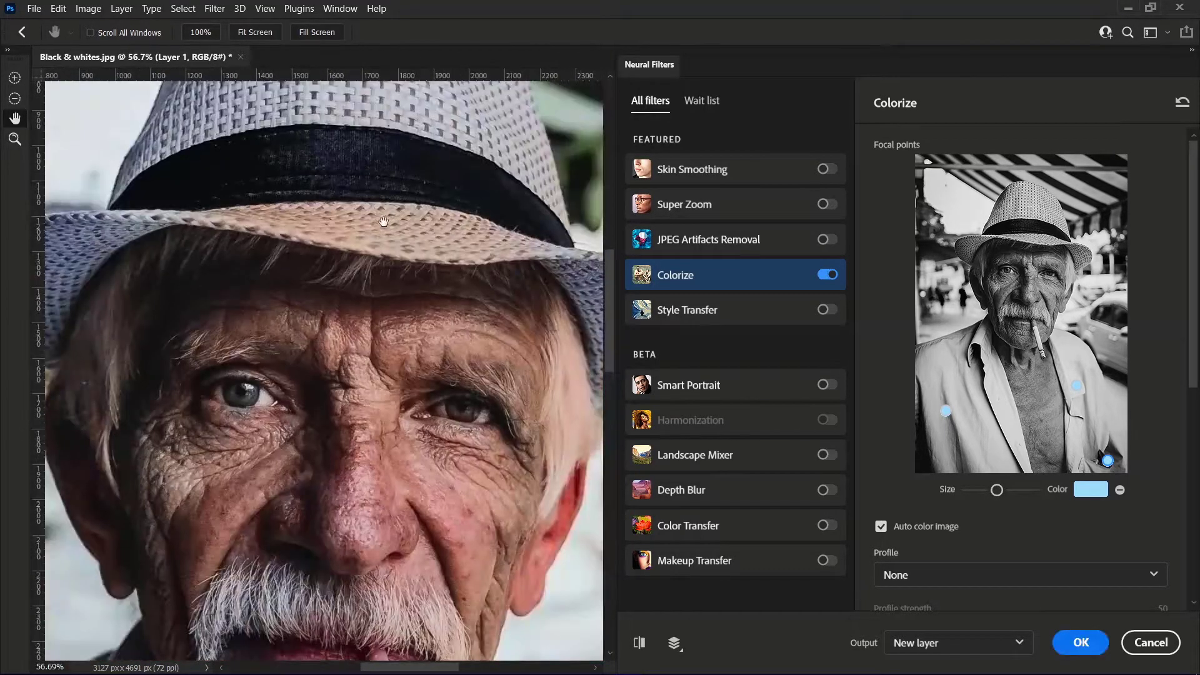
scroll(175, 250, down, 6)
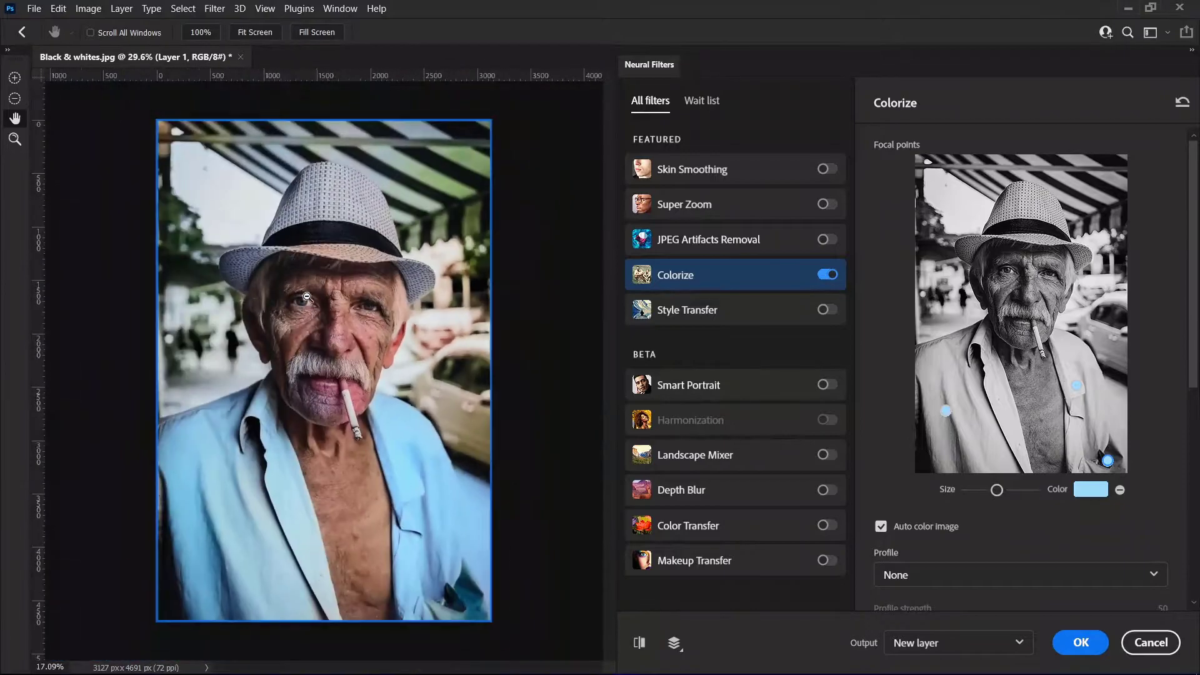
scroll(523, 459, up, 1)
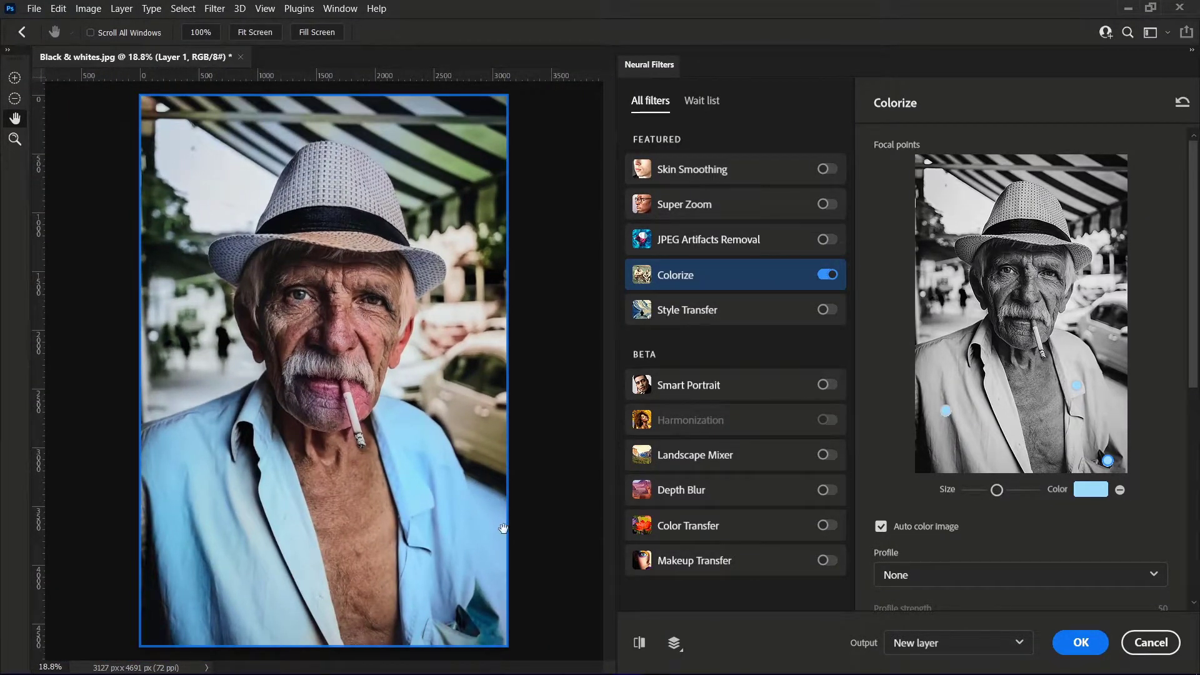
Set the Colorize result to output as a new color layer and apply the filter.
scroll(1132, 453, down, 6)
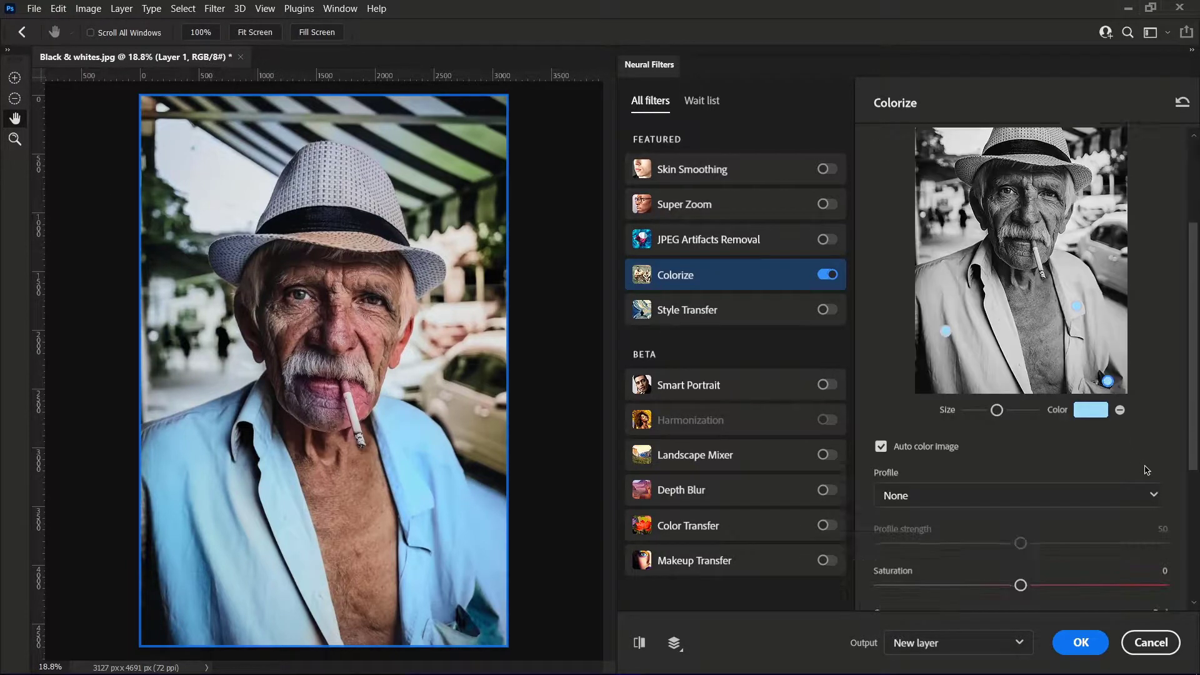
scroll(1152, 463, up, 6)
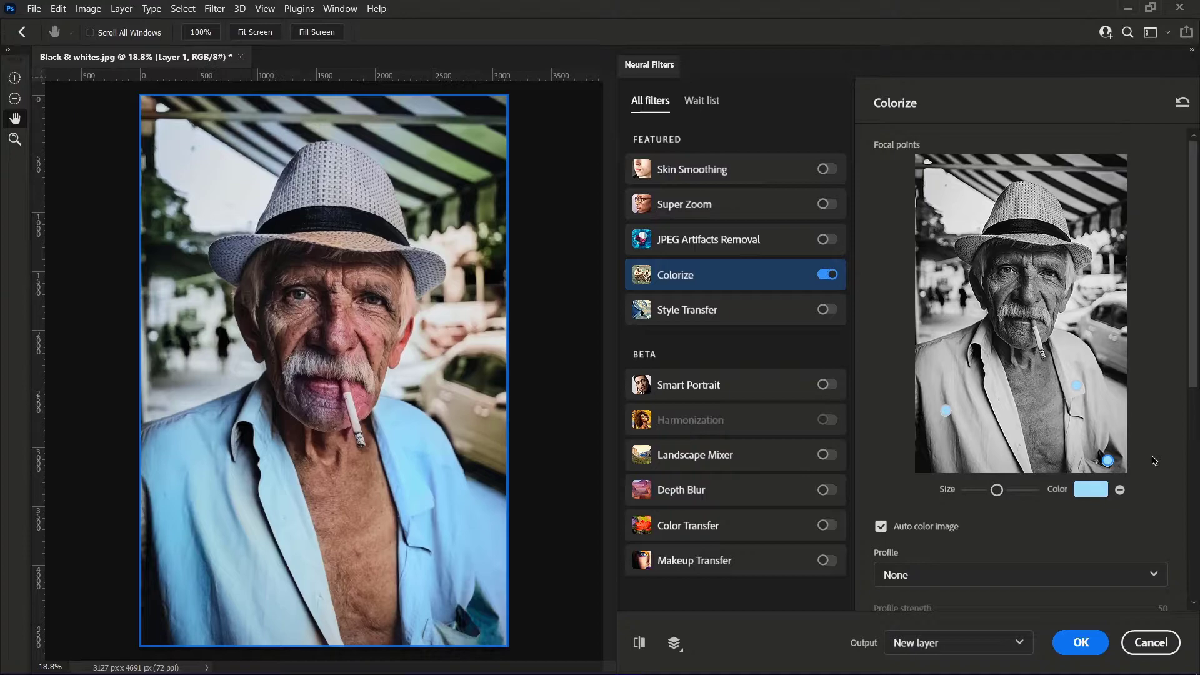
scroll(1154, 461, down, 4)
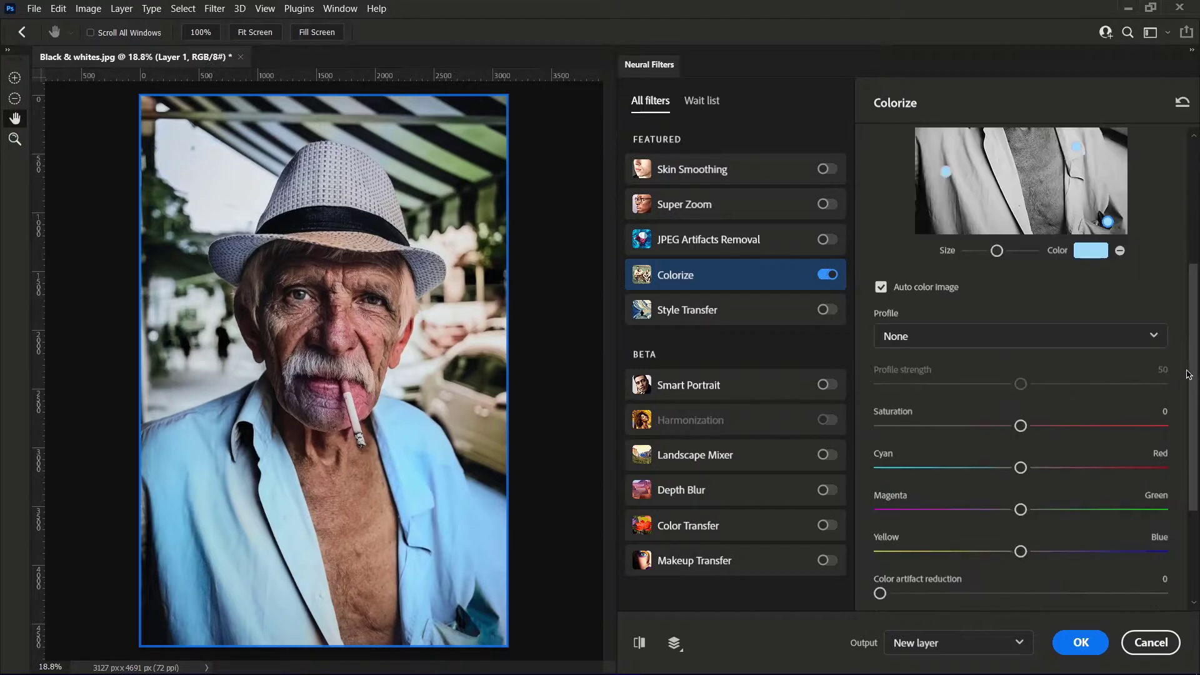
drag(1195, 323, 1198, 449)
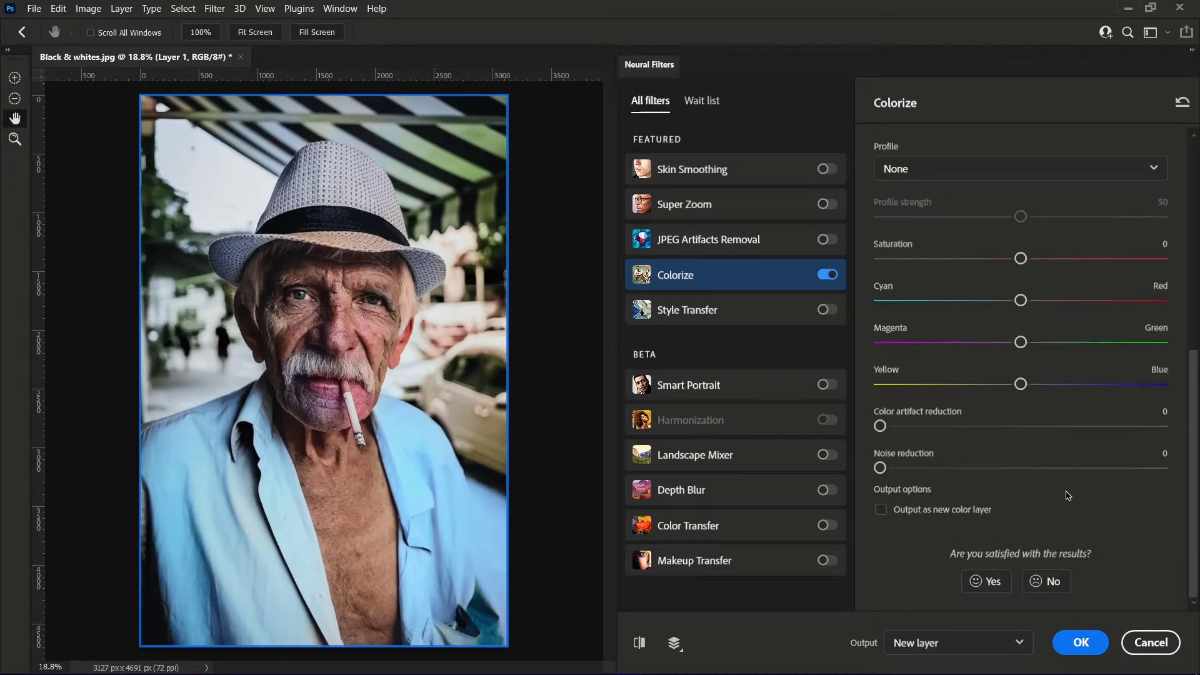
click(898, 515)
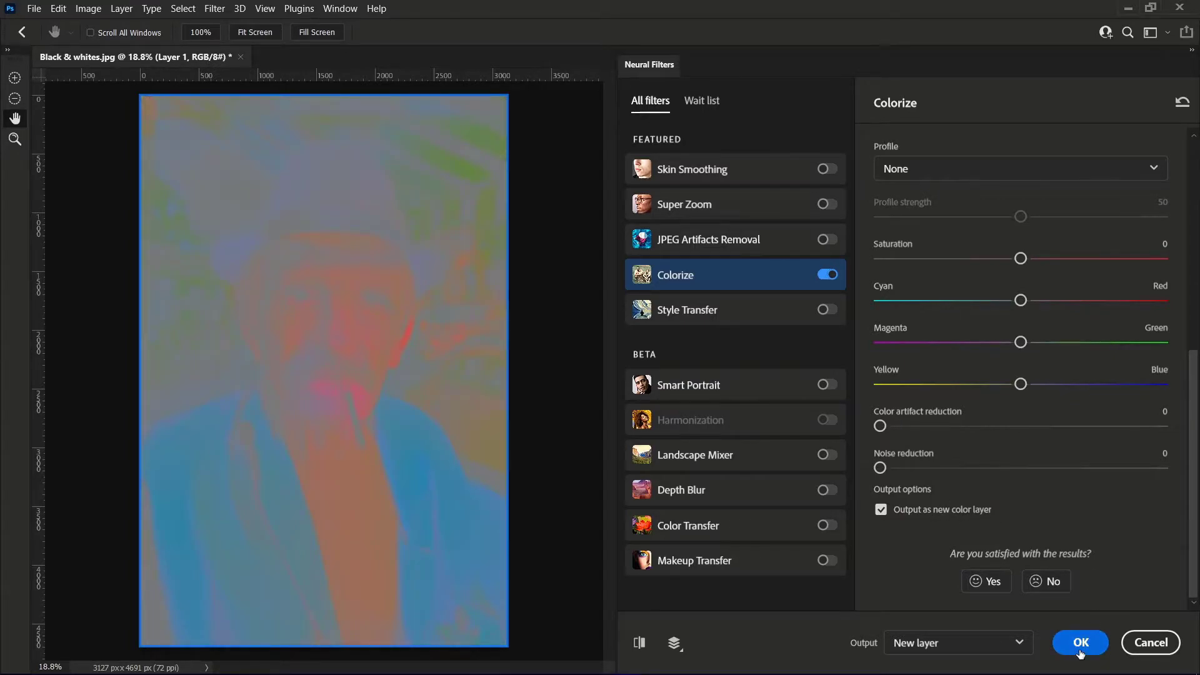
click(1080, 643)
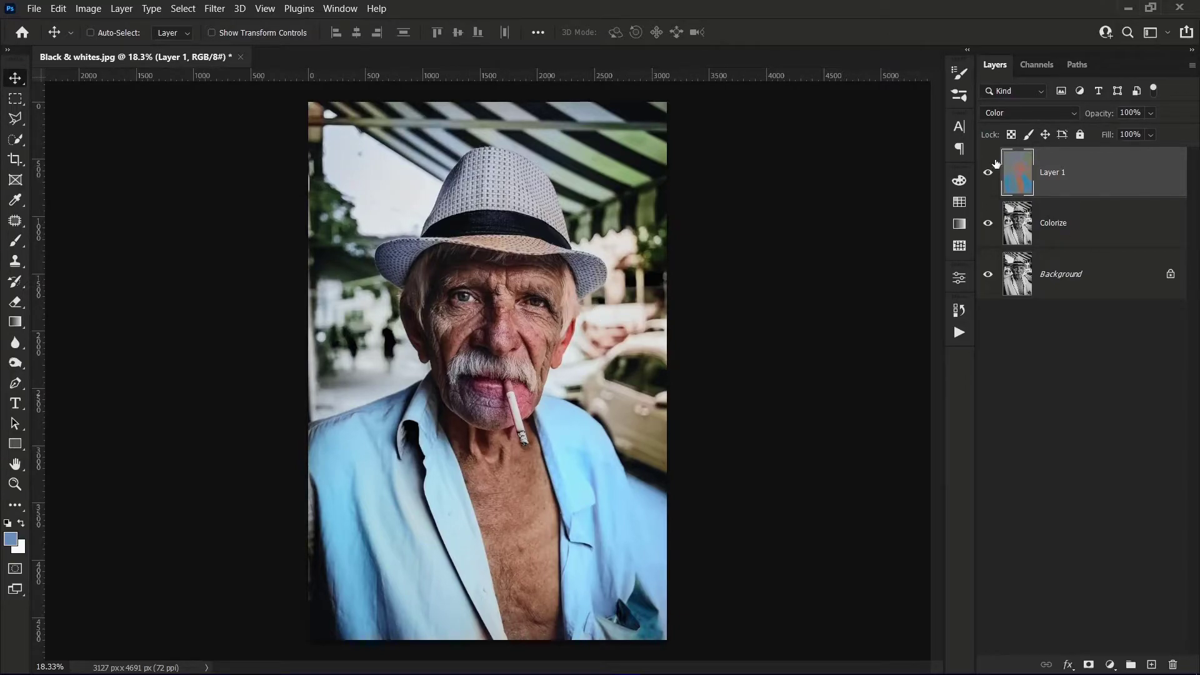
Preview other blend modes on the generated color layer and keep it set to Color.
click(1042, 114)
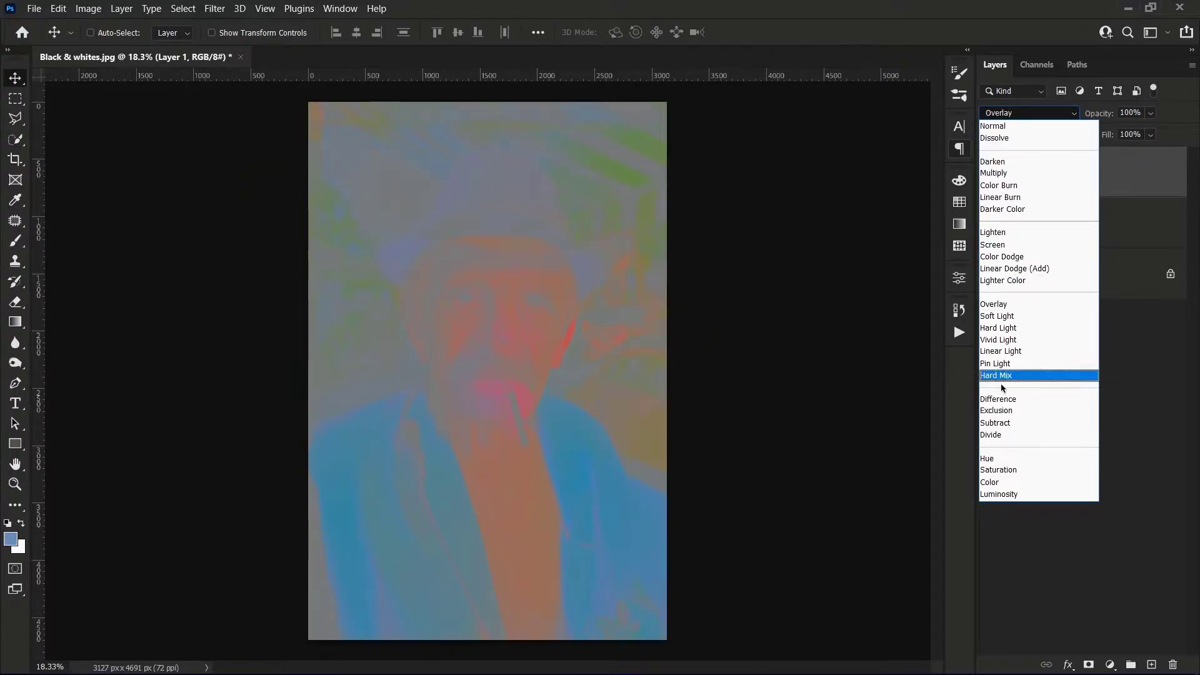
click(1003, 482)
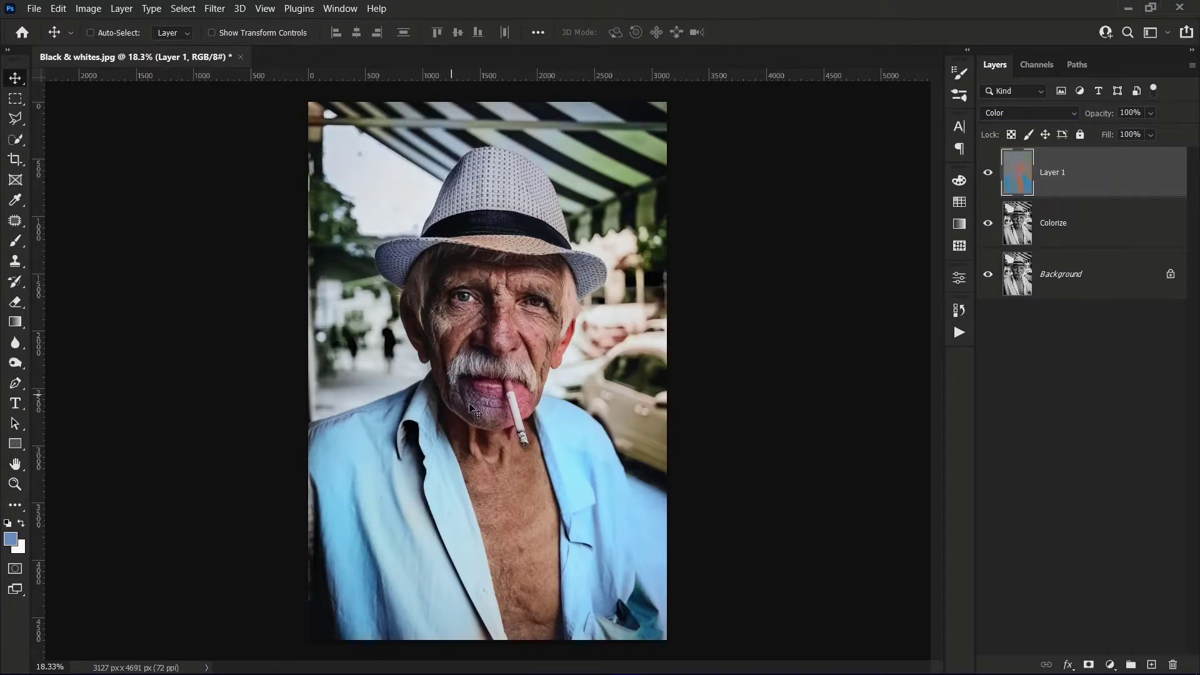
Set up a soft round brush at 350 px with 100% flow and 0% smoothing.
scroll(486, 426, up, 5)
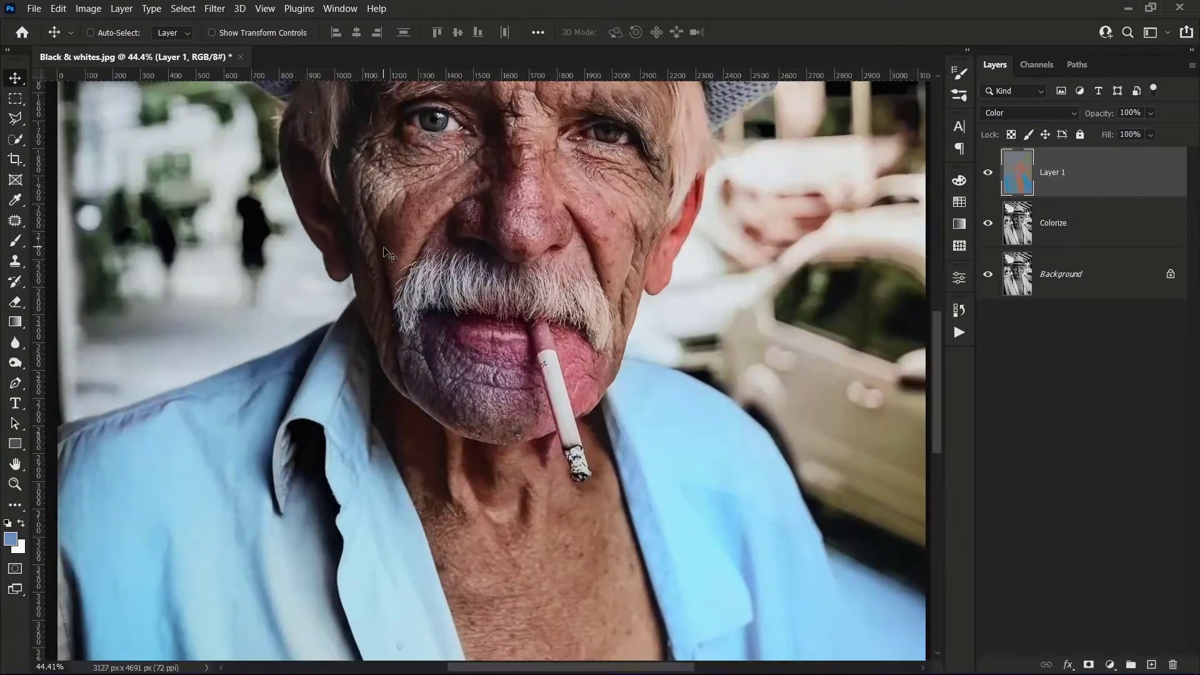
click(3, 237)
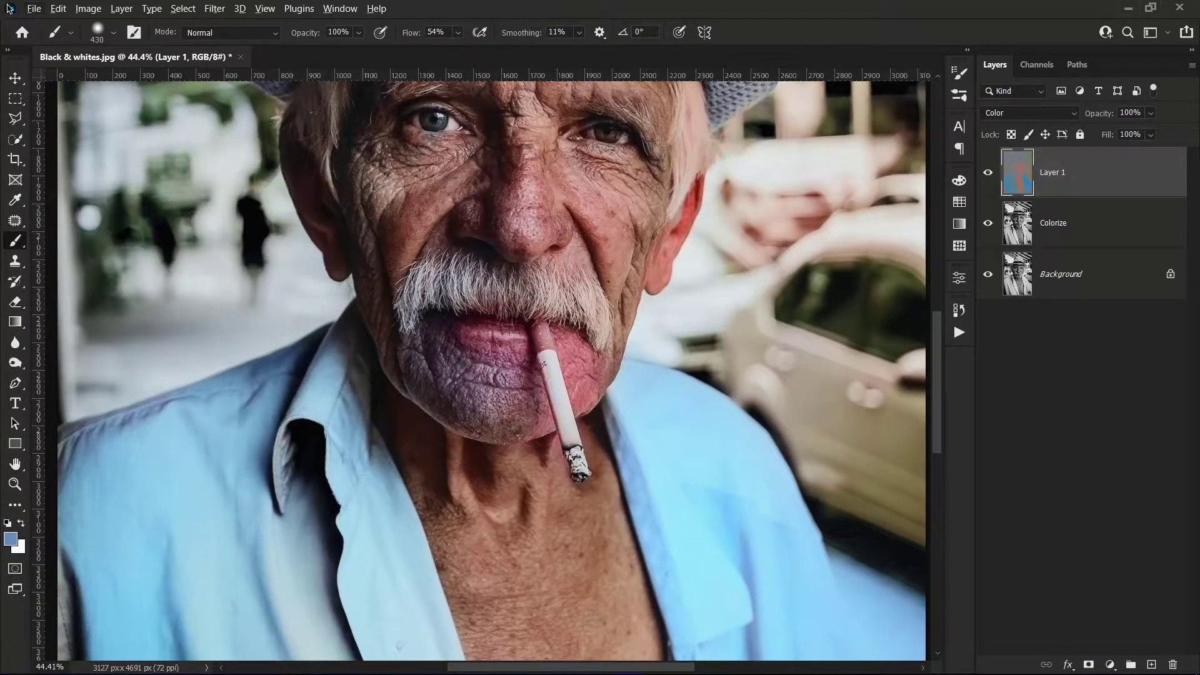
click(115, 33)
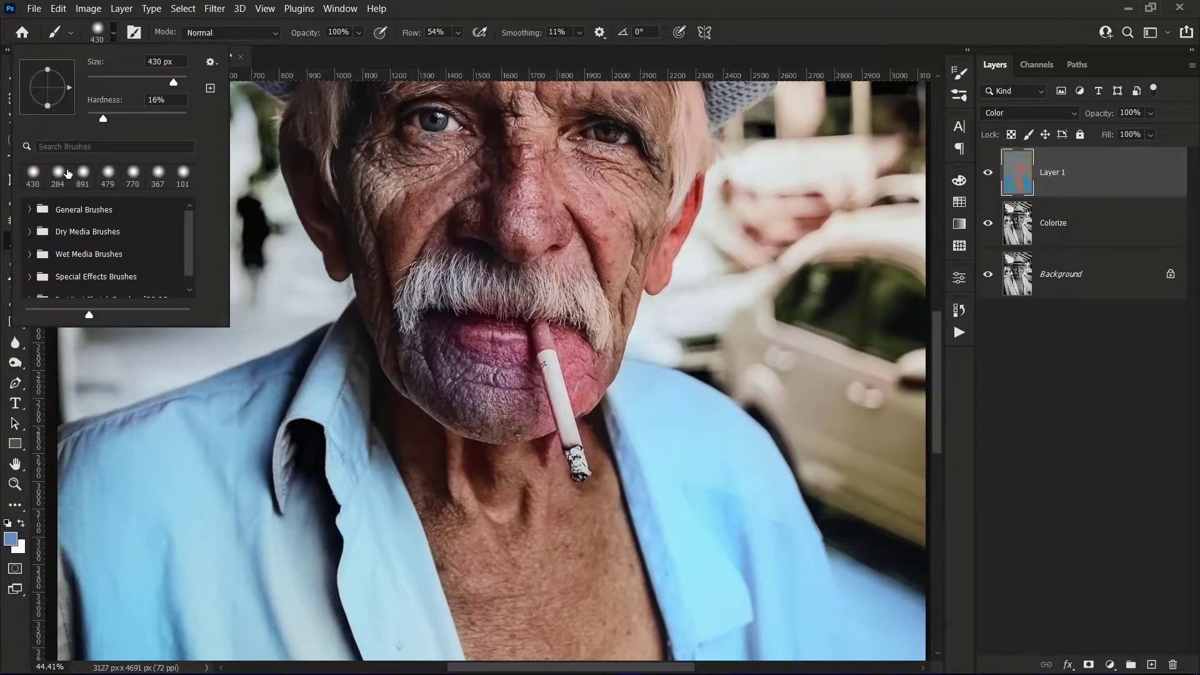
double_click(27, 176)
mouse_move(413, 179)
mouse_down()
mouse_move(387, 182)
mouse_move(399, 179)
mouse_up()
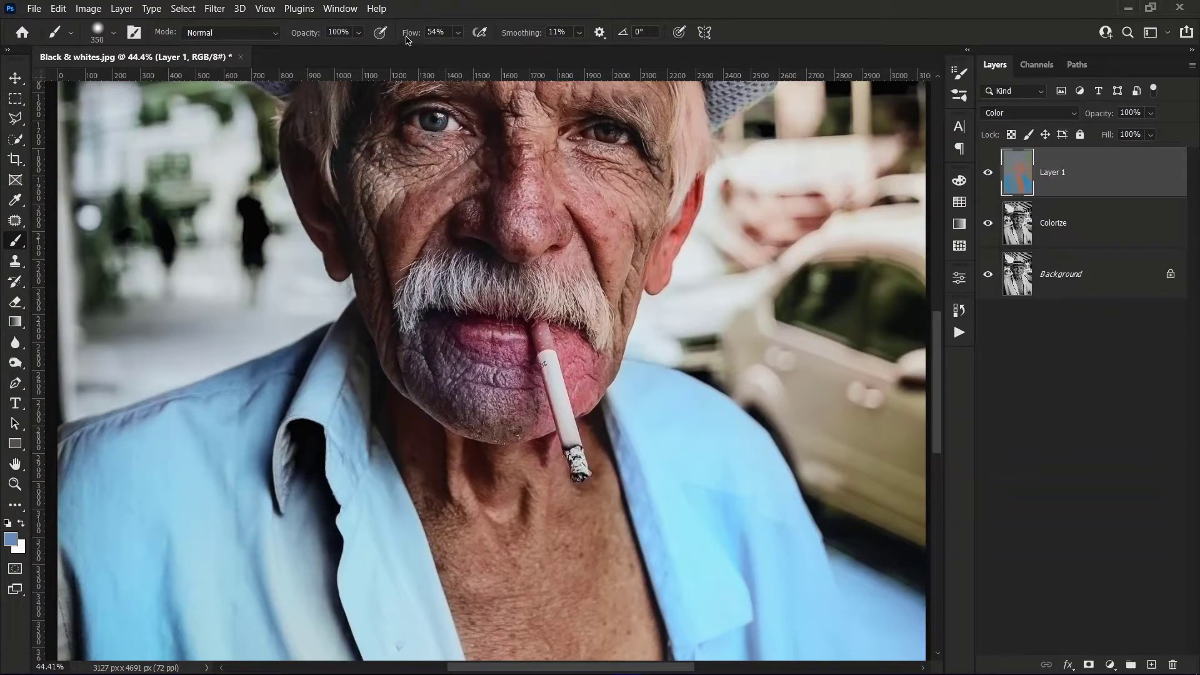
drag(409, 36, 540, 45)
drag(502, 329, 484, 379)
scroll(483, 380, up, 3)
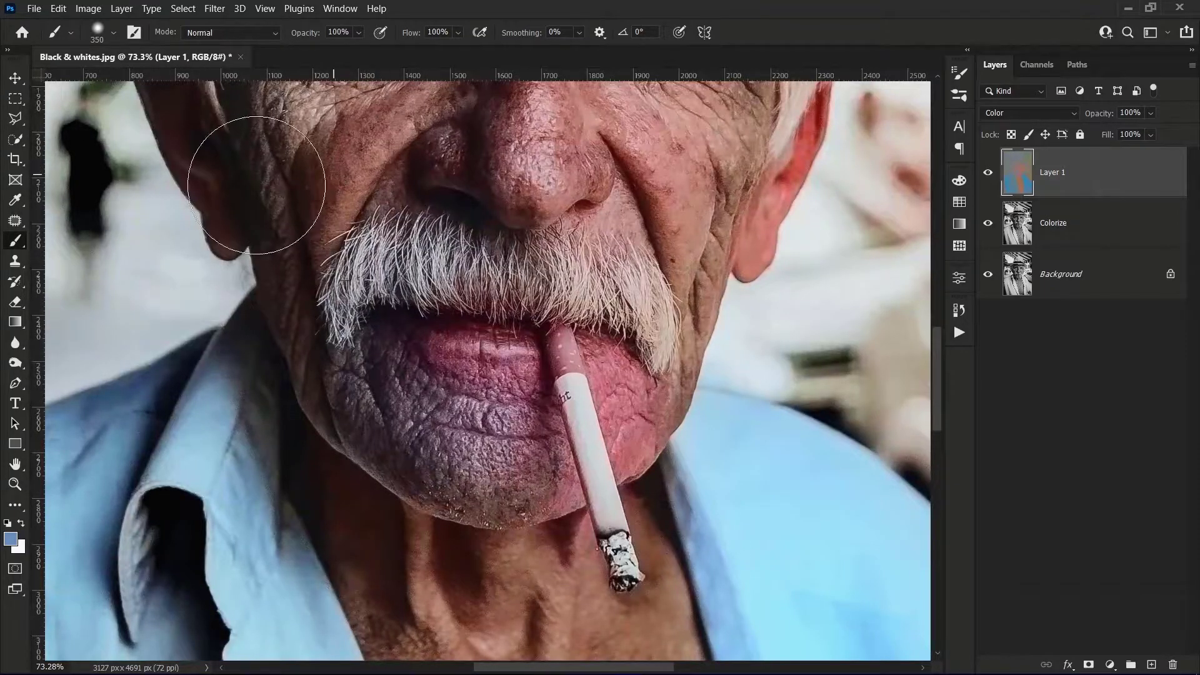
Reduce the brush to 222 px and sample skin tones from the neck below the chin.
drag(494, 402, 478, 345)
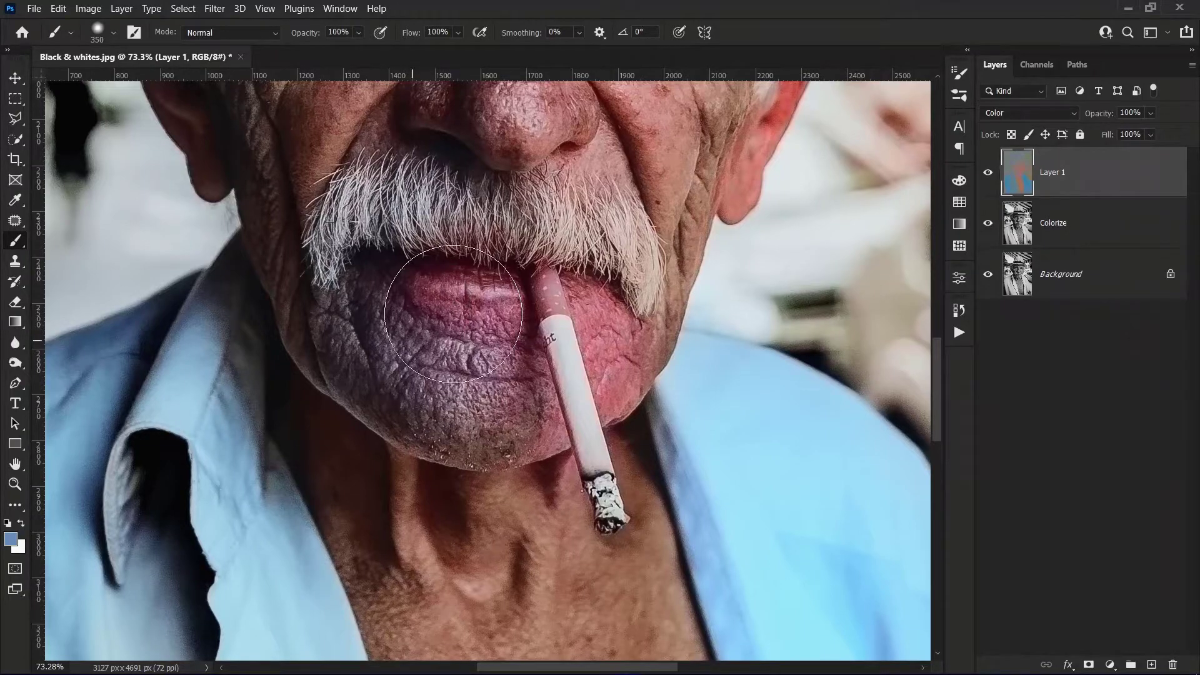
drag(470, 227, 451, 296)
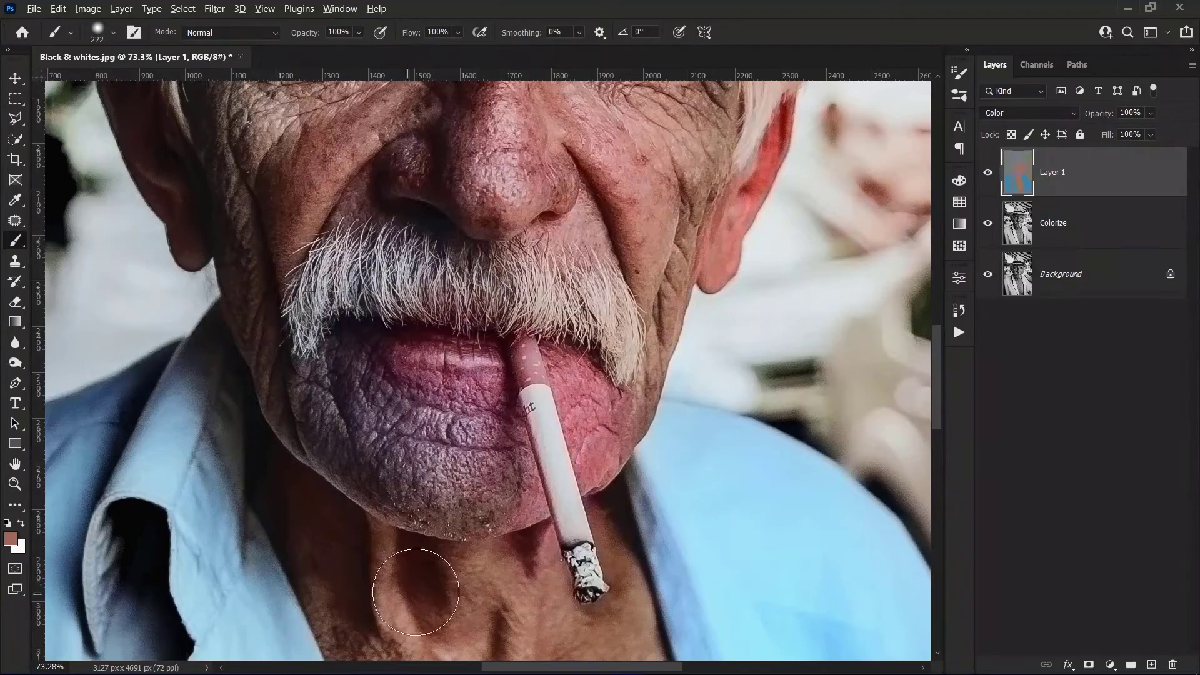
key(alt)
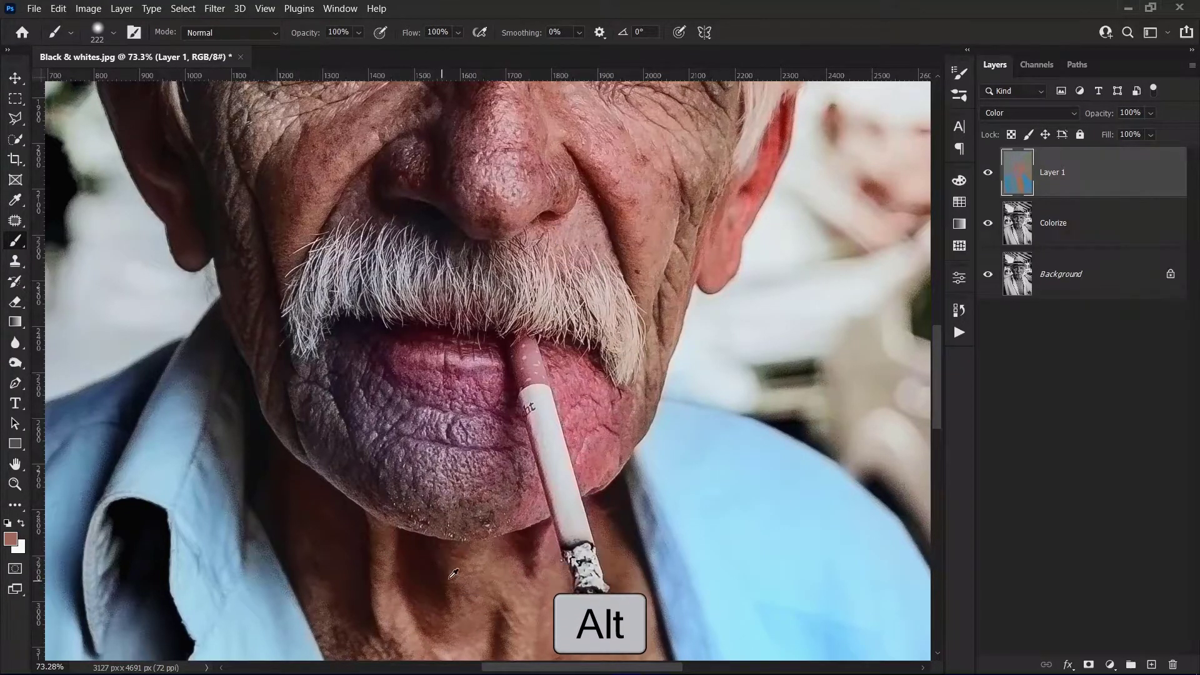
alt+click(441, 566)
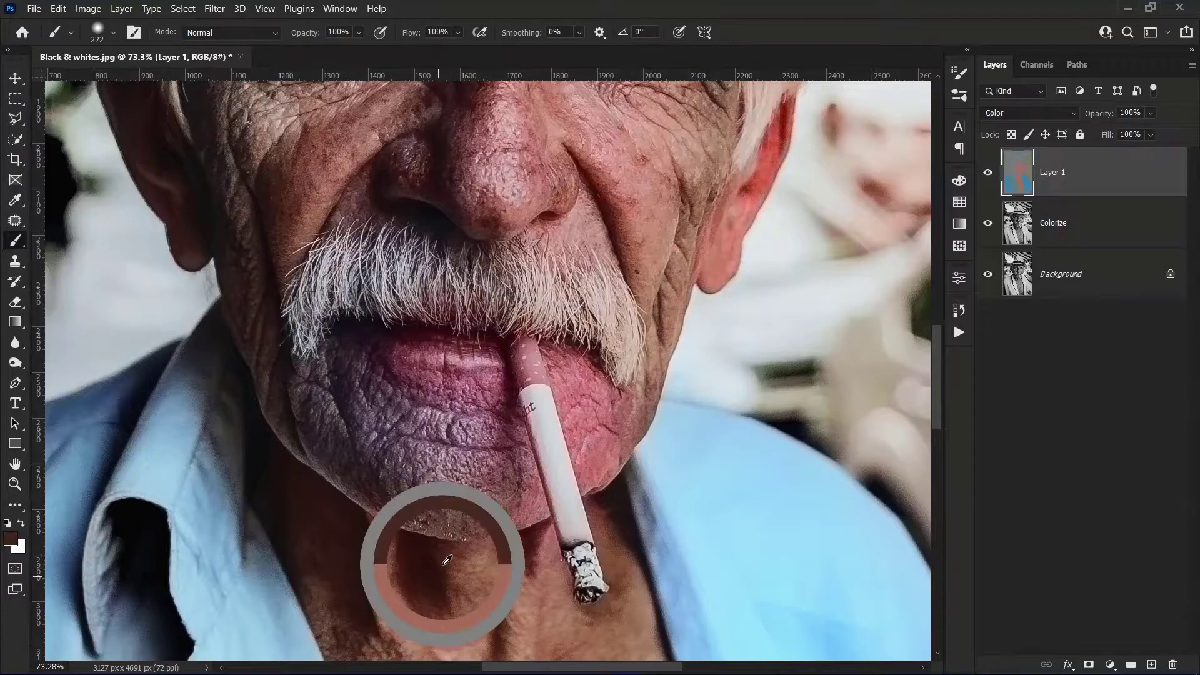
alt+click(446, 567)
drag(446, 567, 447, 603)
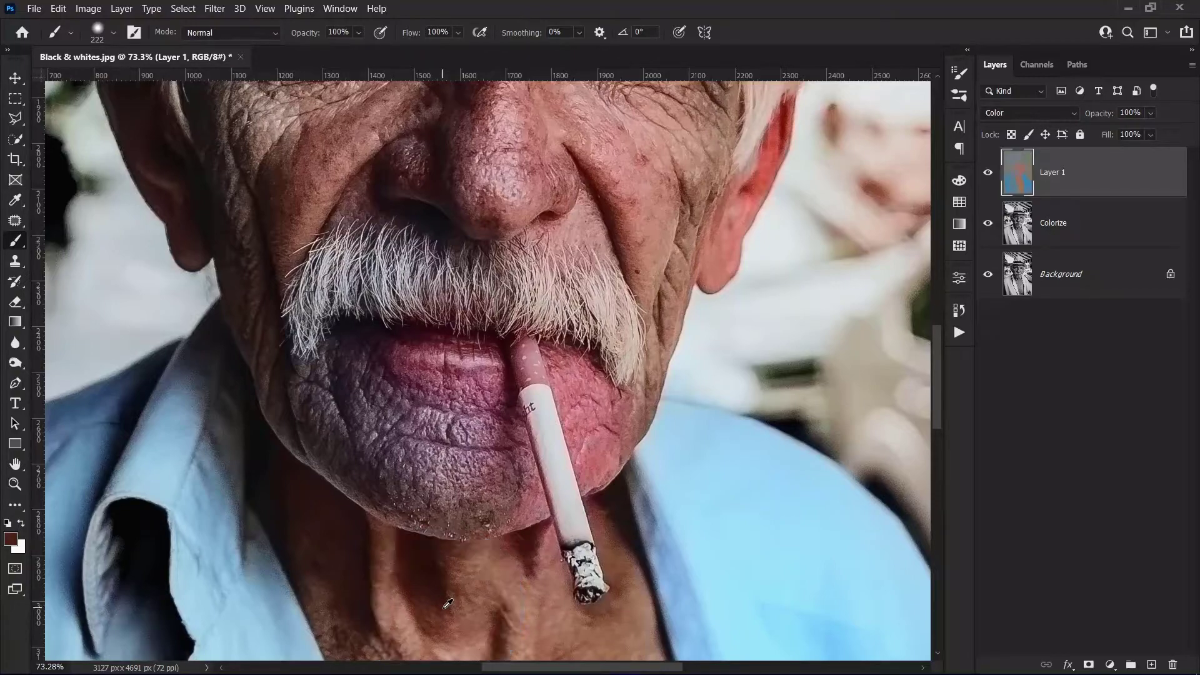
Switch Layer 1 to Normal to sample its pure skin color from the cheek, and return the blend mode to Color.
click(1041, 115)
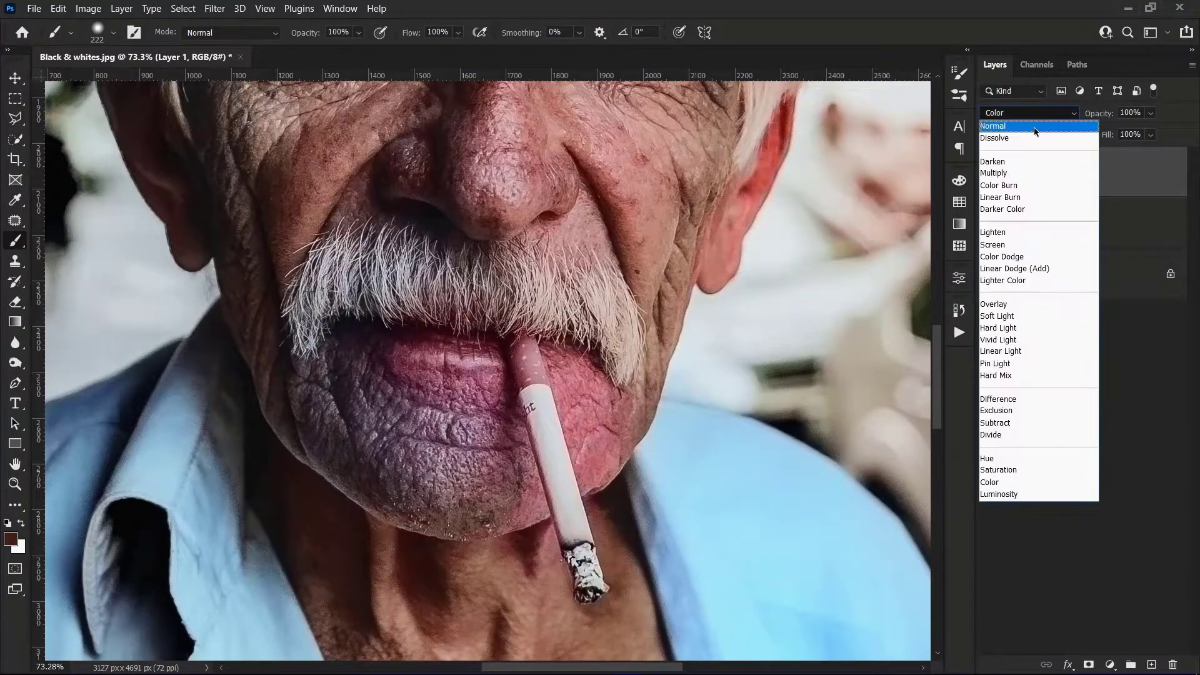
click(1036, 132)
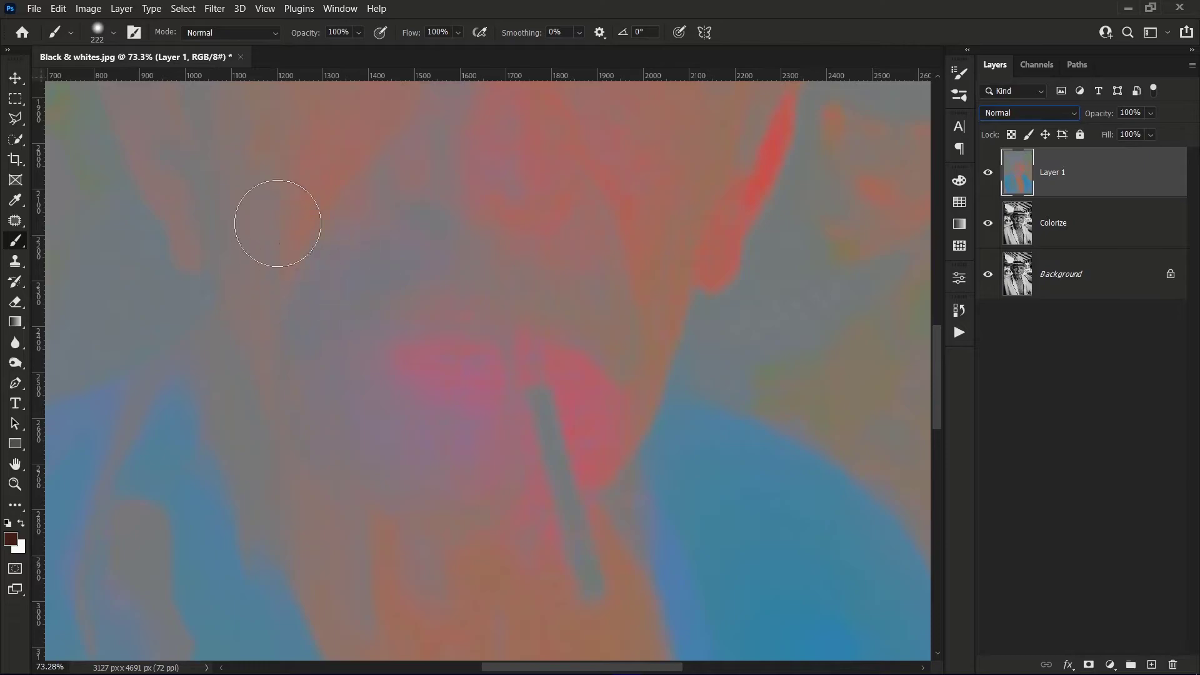
alt+click(323, 205)
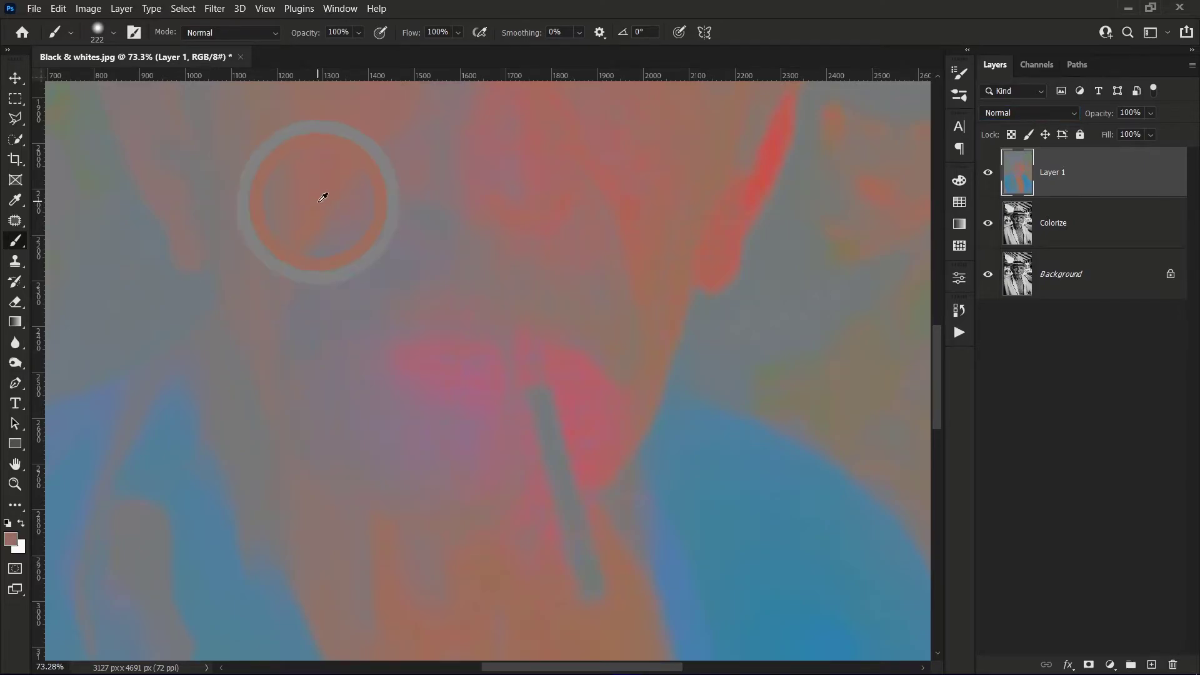
click(1028, 113)
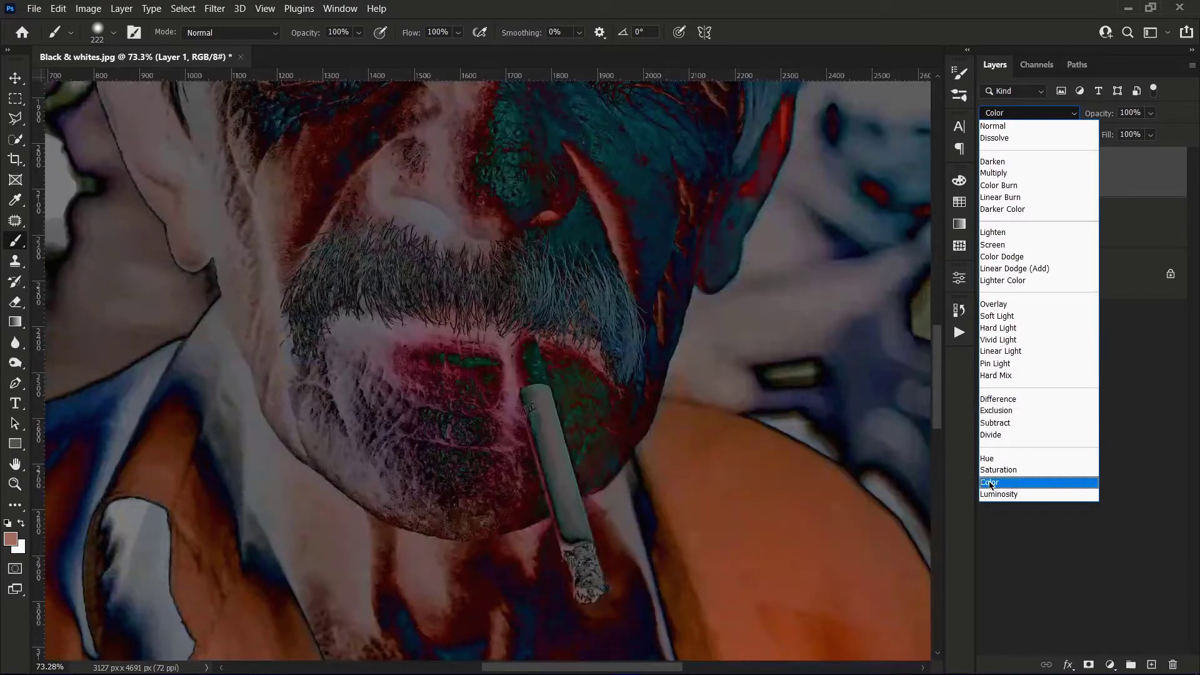
click(995, 481)
Try the sampled skin color on the chin, undo the stroke, and set Layer 1 back to the Color blend mode.
mouse_move(344, 472)
mouse_down()
mouse_move(376, 427)
mouse_move(414, 457)
mouse_move(452, 469)
mouse_up()
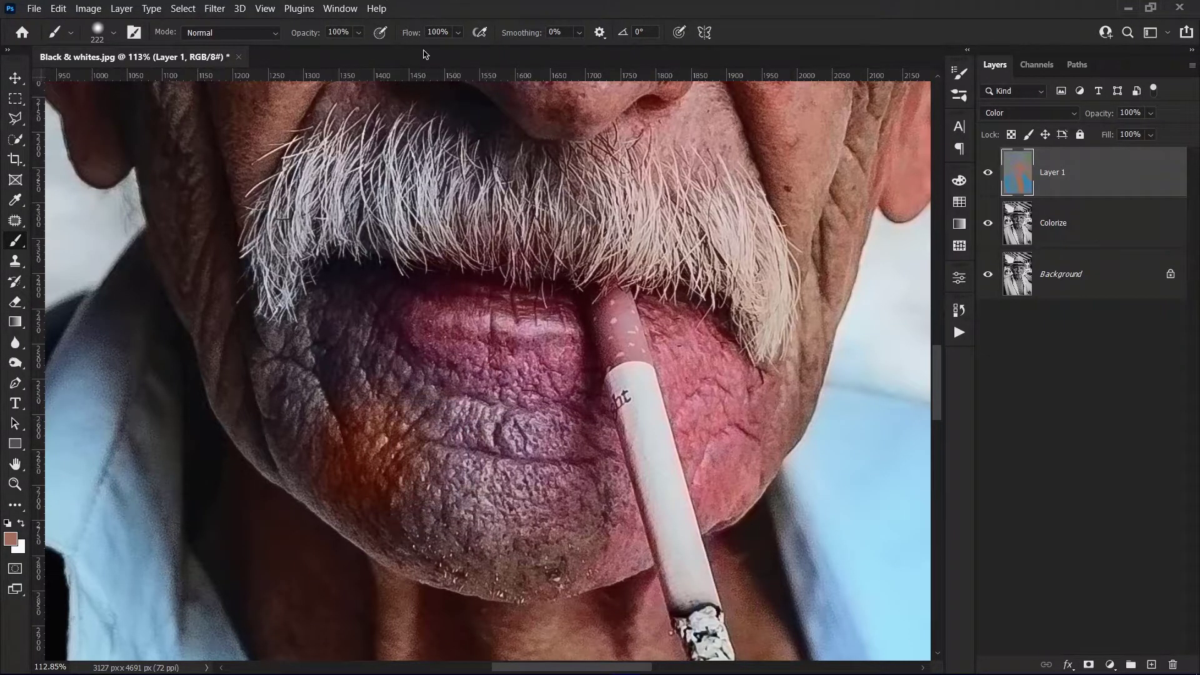
key(ctrl+z)
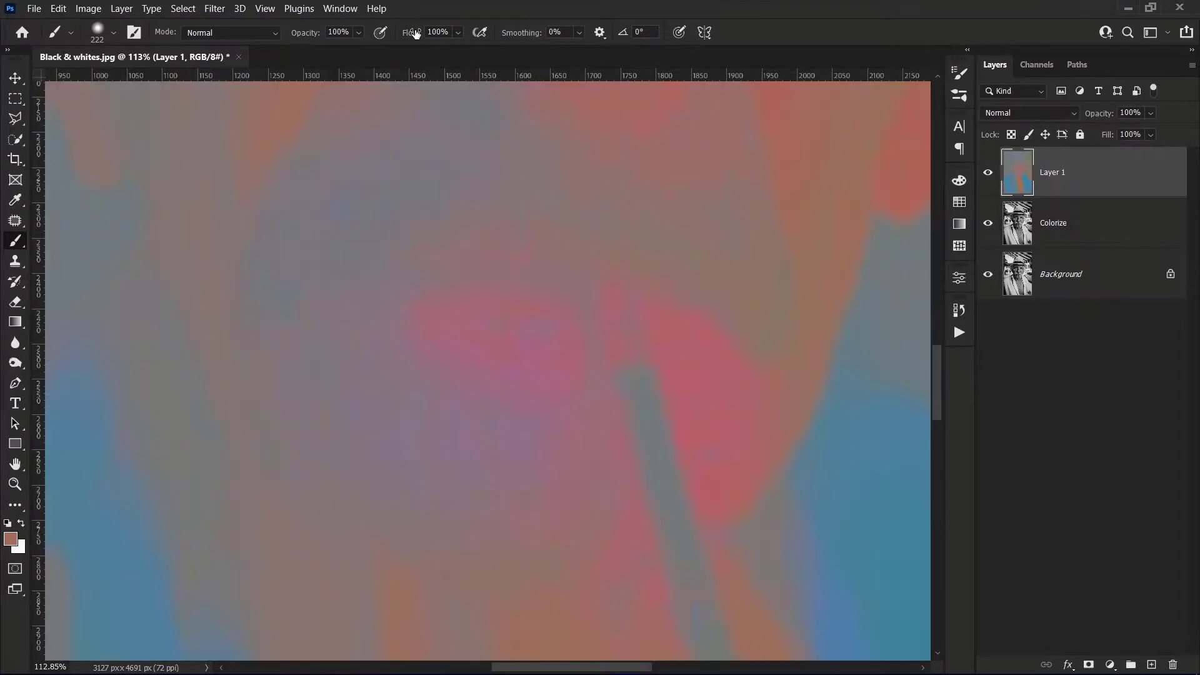
click(1041, 113)
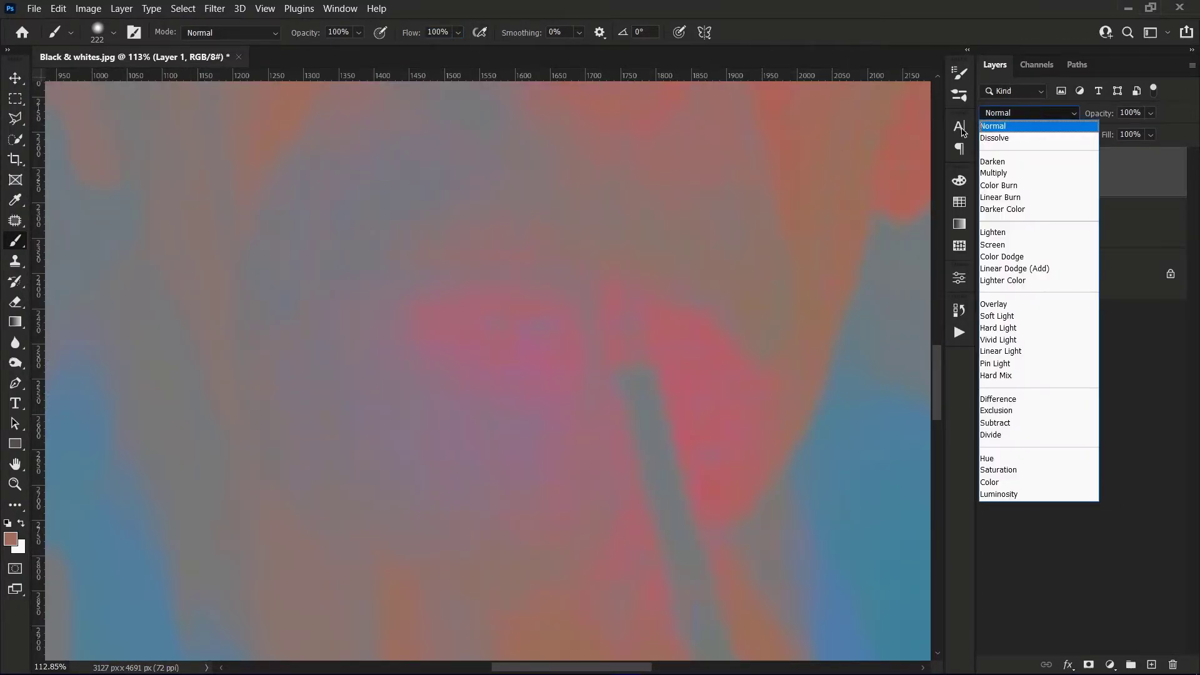
click(1037, 487)
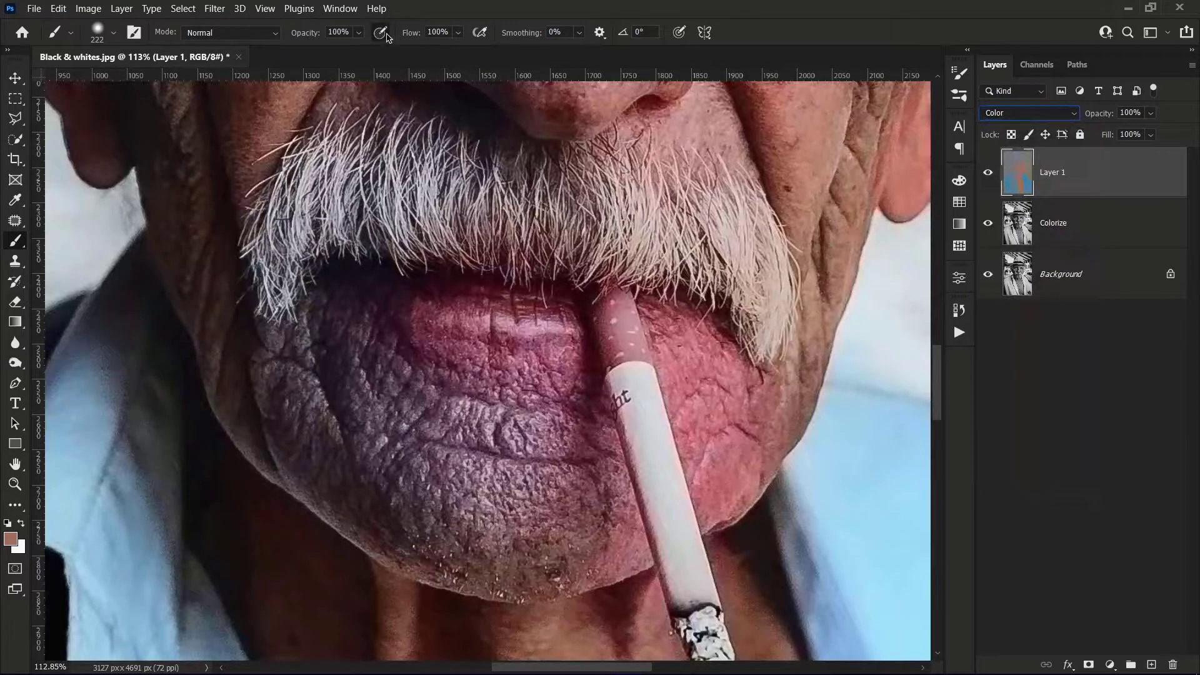
Lower the brush flow to 41% and paint the sampled skin color over the purple side of the chin.
drag(414, 37, 400, 38)
mouse_move(406, 447)
mouse_down()
mouse_move(524, 487)
mouse_move(501, 509)
mouse_move(372, 433)
mouse_up()
scroll(531, 479, down, 6)
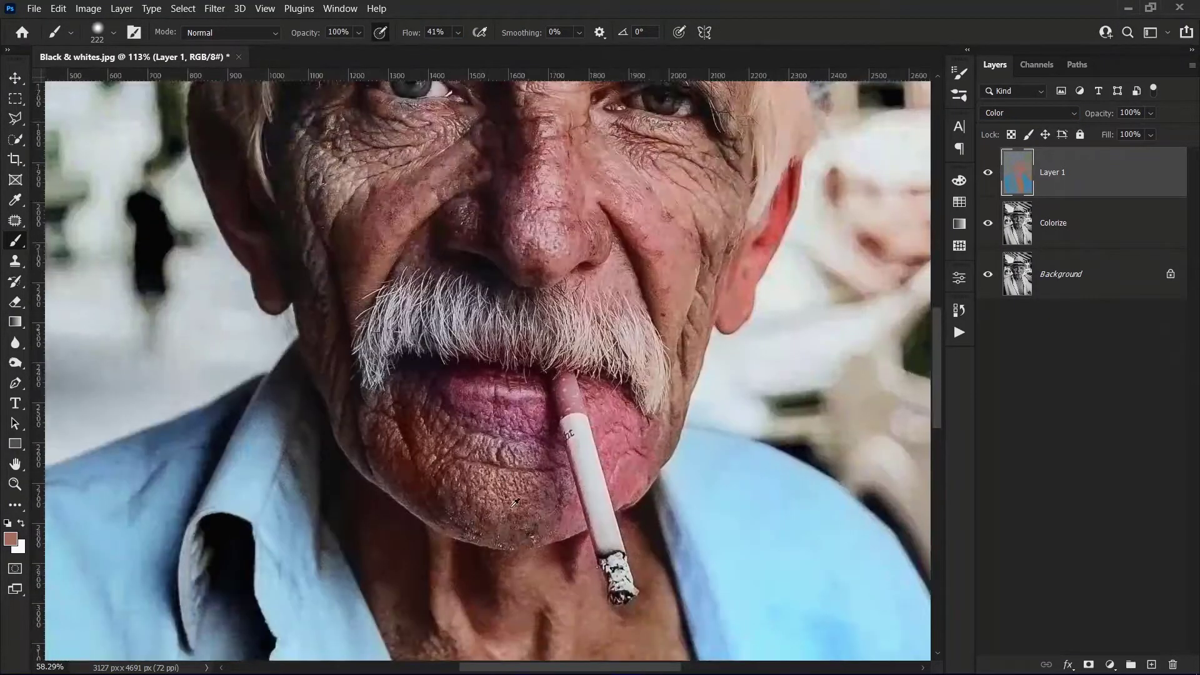
Sample darker skin tones from the cheek beside the mustache and paint them over the orange-tinted side of the chin.
scroll(519, 437, up, 4)
alt+click(296, 214)
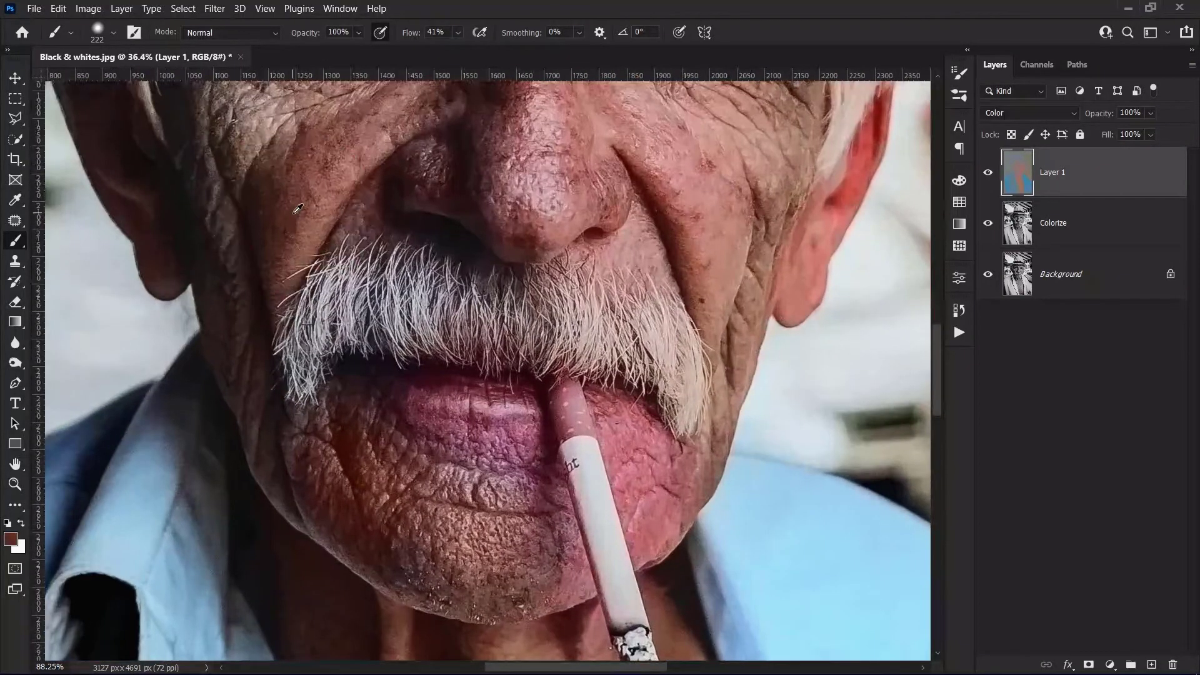
alt+click(298, 212)
alt+click(260, 257)
mouse_move(405, 507)
mouse_down()
mouse_move(373, 504)
mouse_move(351, 446)
mouse_move(326, 489)
mouse_move(359, 534)
mouse_move(356, 446)
mouse_up()
scroll(356, 446, down, 4)
scroll(439, 496, up, 4)
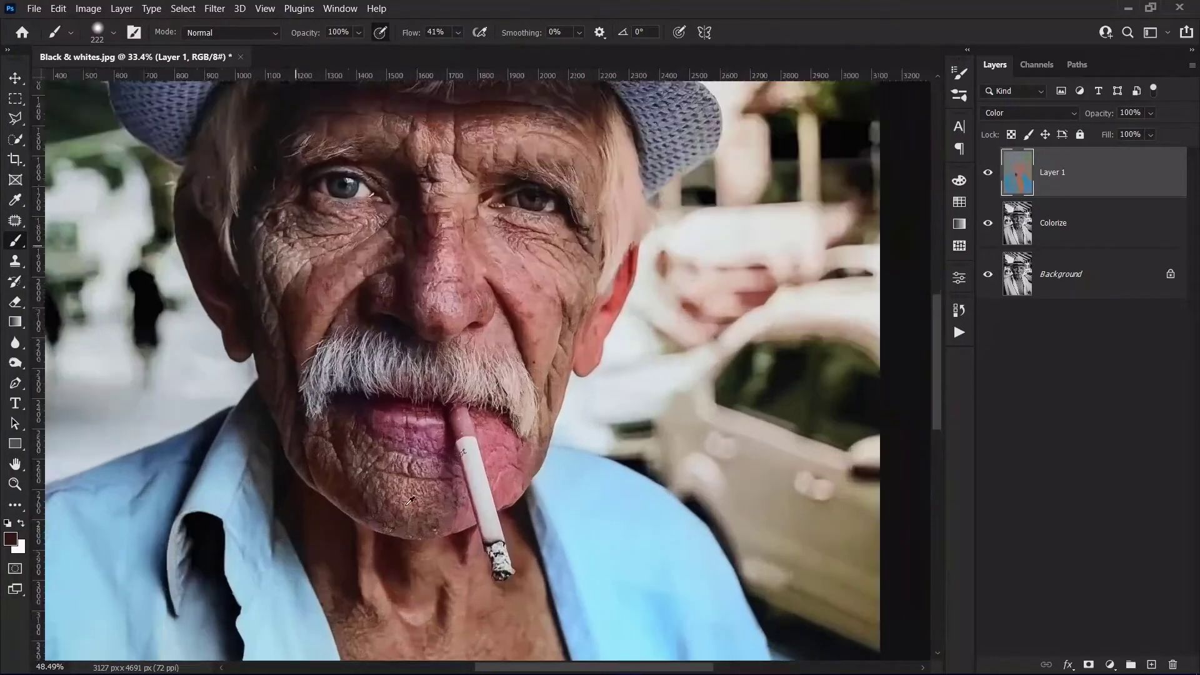
Sample the corrected chin tone and paint it over the remaining purple below the lower lip.
scroll(439, 495, up, 3)
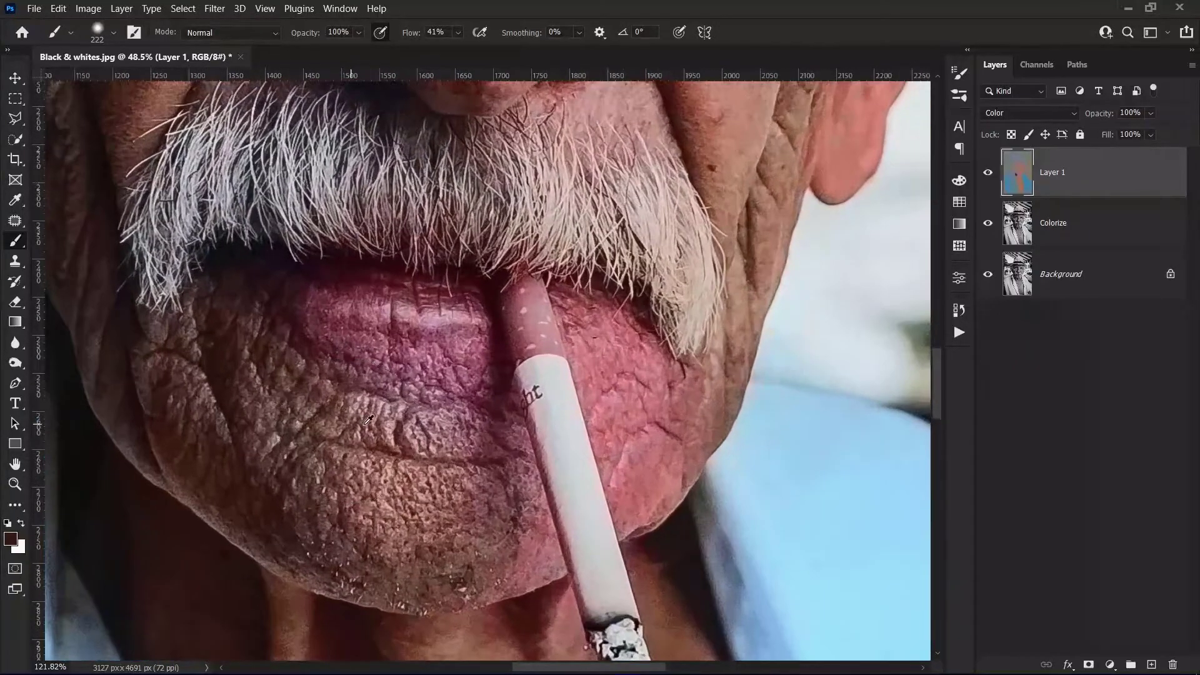
alt+click(350, 412)
mouse_move(350, 413)
mouse_down()
mouse_move(454, 477)
mouse_move(393, 397)
mouse_move(338, 387)
mouse_move(380, 367)
mouse_move(309, 346)
mouse_move(308, 384)
mouse_move(450, 407)
mouse_move(443, 421)
mouse_move(440, 385)
mouse_move(479, 478)
mouse_up()
drag(393, 391, 299, 279)
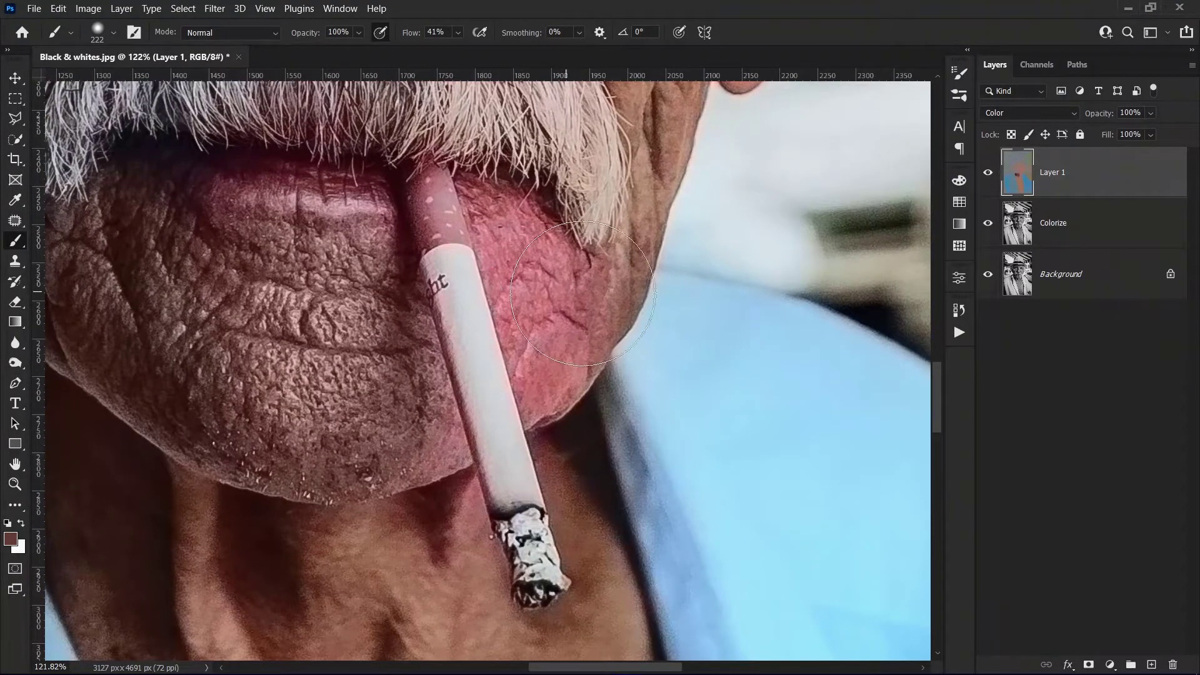
Sample skin tones from the adjoining cheek and paint over the pink side of the chin beside the cigarette.
alt+click(634, 279)
mouse_move(502, 271)
mouse_down()
mouse_move(567, 293)
mouse_move(548, 341)
mouse_move(364, 423)
mouse_move(459, 406)
mouse_move(446, 462)
mouse_up()
alt+click(644, 225)
mouse_move(566, 334)
mouse_down()
mouse_move(523, 406)
mouse_move(494, 335)
mouse_up()
scroll(533, 391, down, 5)
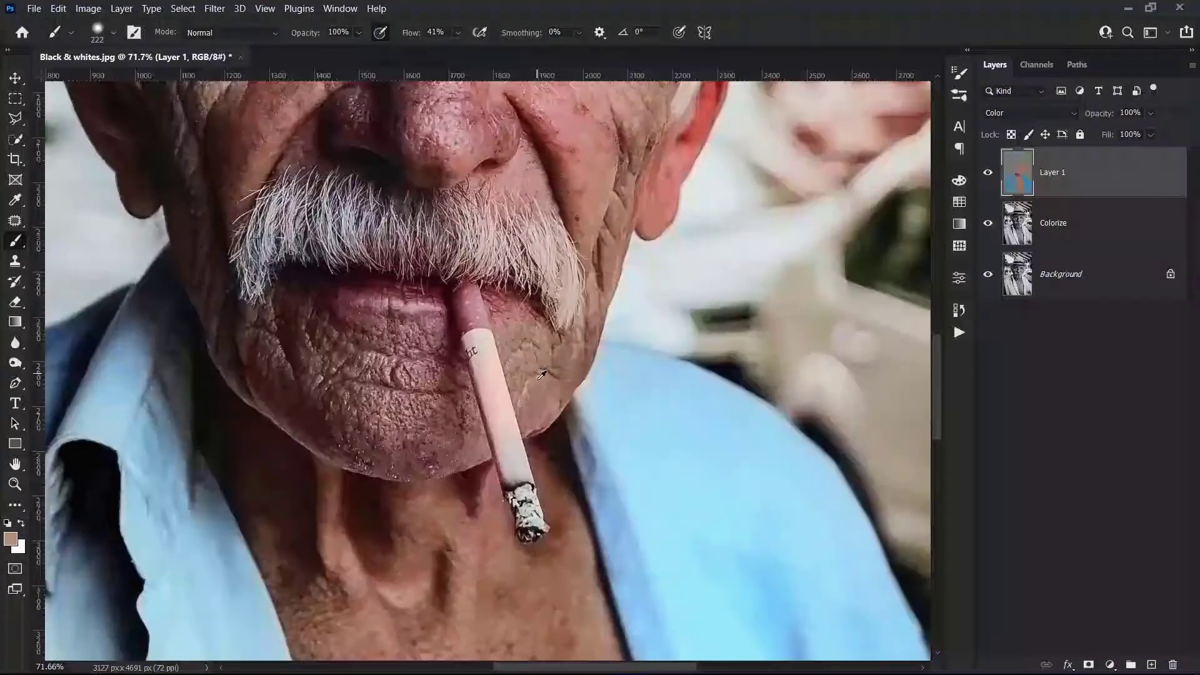
scroll(538, 394, down, 3)
scroll(537, 434, up, 1)
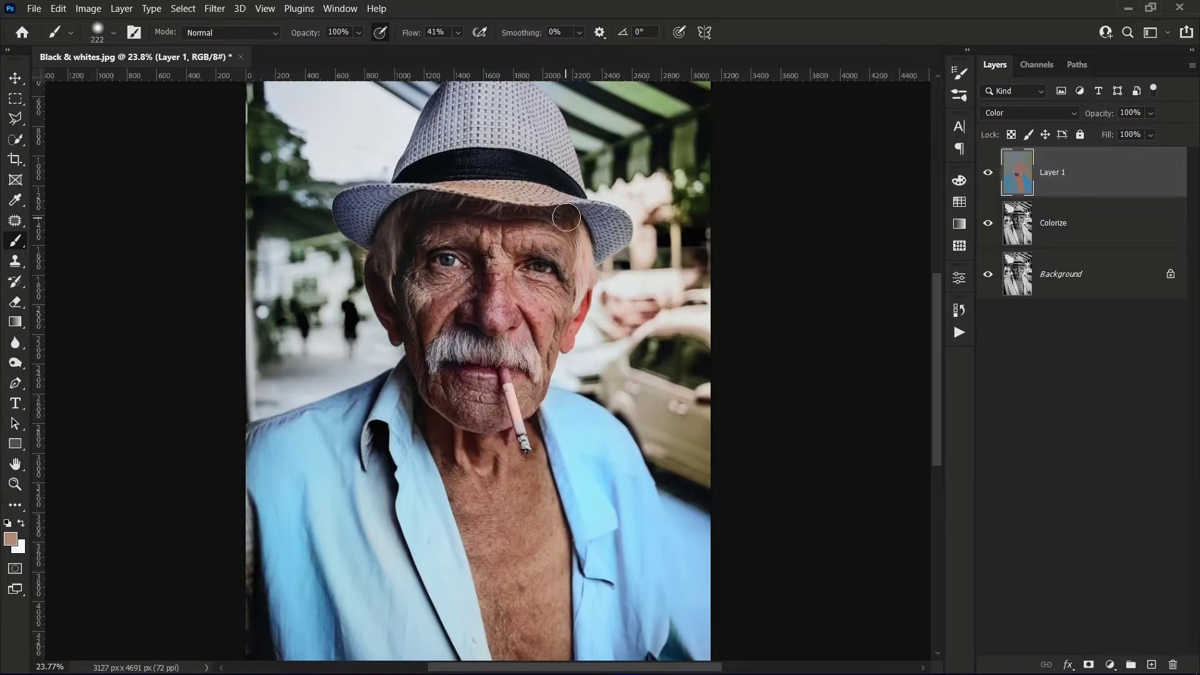
Sample the hat brim's bluish gray and paint it over the orange front part of the brim with a 145 px brush.
scroll(566, 218, up, 6)
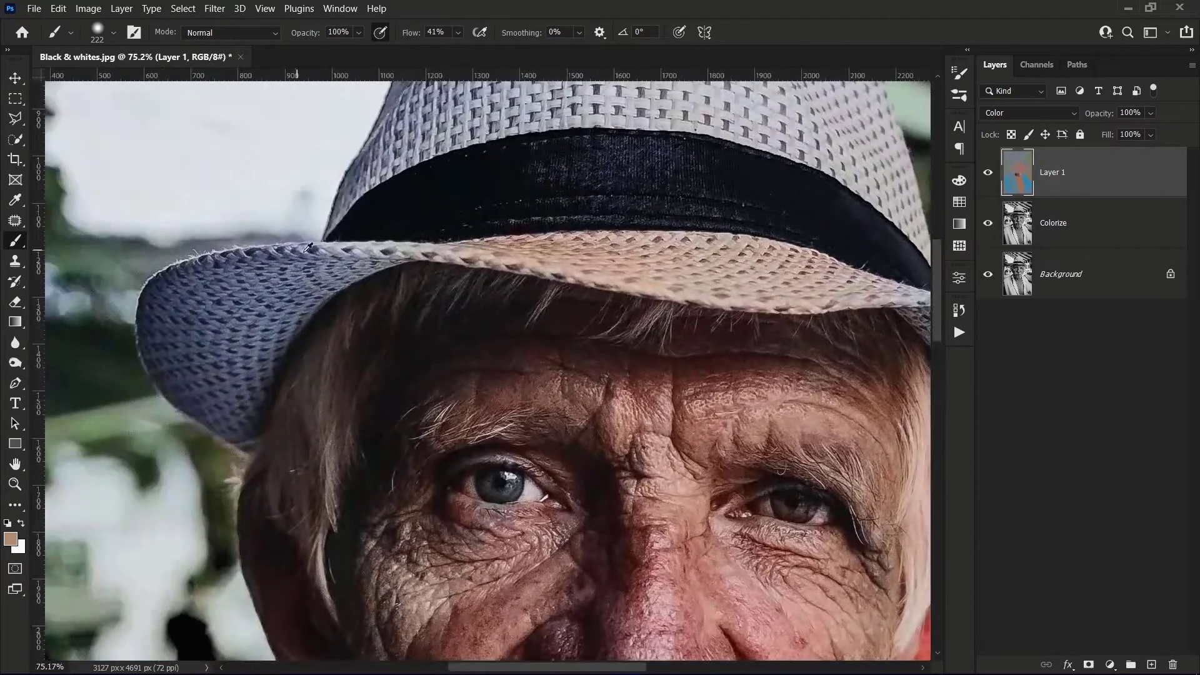
alt+click(308, 247)
drag(650, 263, 859, 287)
mouse_move(538, 269)
mouse_down()
mouse_move(652, 261)
mouse_move(749, 277)
mouse_move(346, 239)
mouse_move(454, 246)
mouse_up()
scroll(548, 243, down, 1)
scroll(553, 239, down, 4)
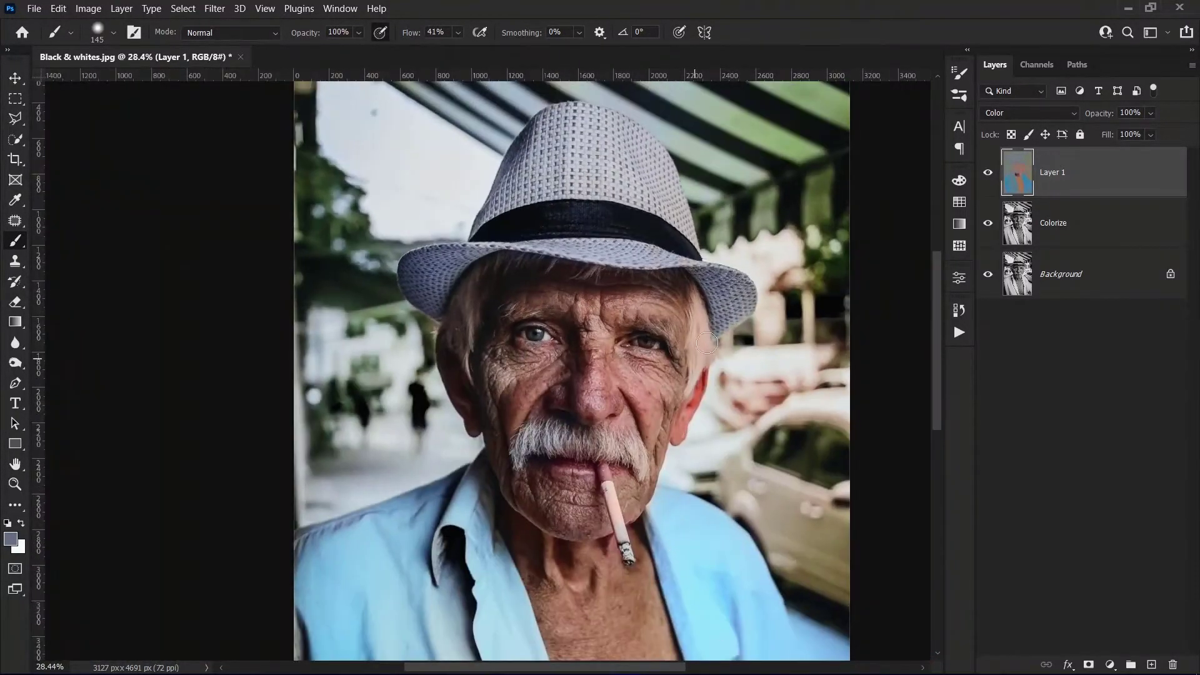
Sample a neutral gray and paint out the blue spill on the background beside the shirt sleeve with a 192 px brush.
mouse_move(772, 562)
mouse_down()
mouse_move(674, 279)
mouse_move(623, 229)
mouse_up()
alt+click(268, 202)
key(bracketleft)
key(bracketleft)
key(bracketleft)
key(bracketleft)
key(bracketleft)
key(bracketleft)
scroll(699, 319, up, 4)
scroll(698, 316, down, 1)
drag(644, 392, 600, 327)
drag(619, 188, 656, 188)
mouse_move(591, 158)
mouse_down()
mouse_move(658, 321)
mouse_move(593, 156)
mouse_up()
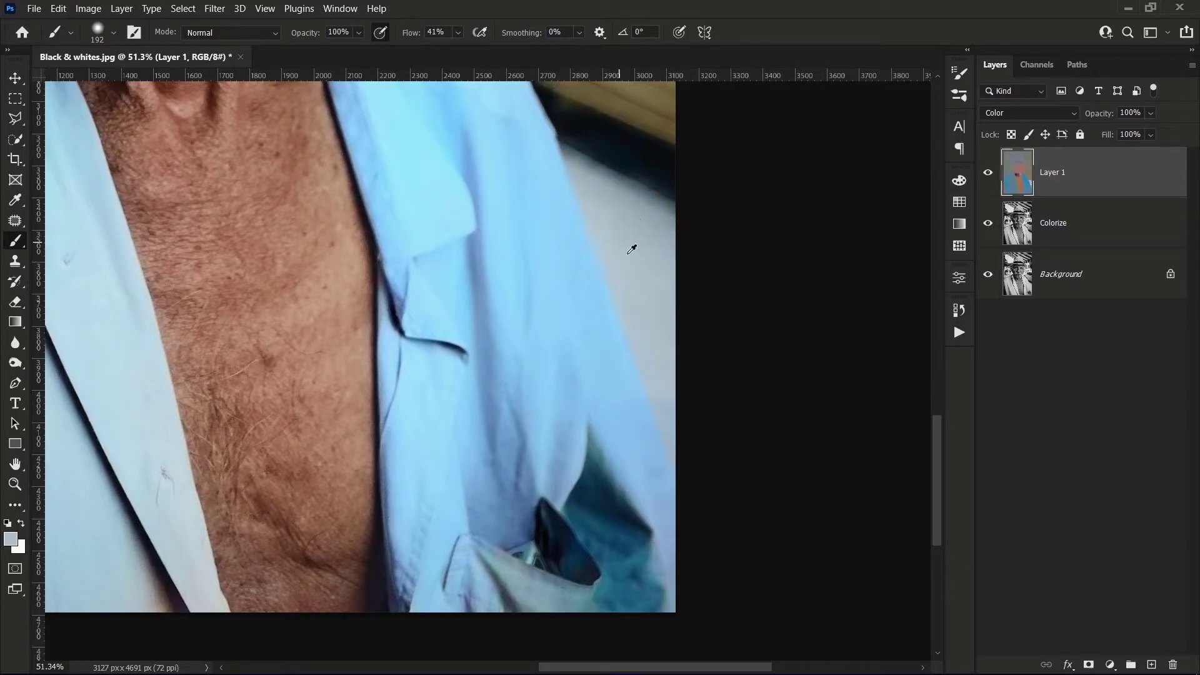
Sample a blue from the shirt's shaded edge and paint it over the gray strip along the outer sleeve.
scroll(620, 244, down, 5)
scroll(310, 536, up, 8)
alt+click(354, 288)
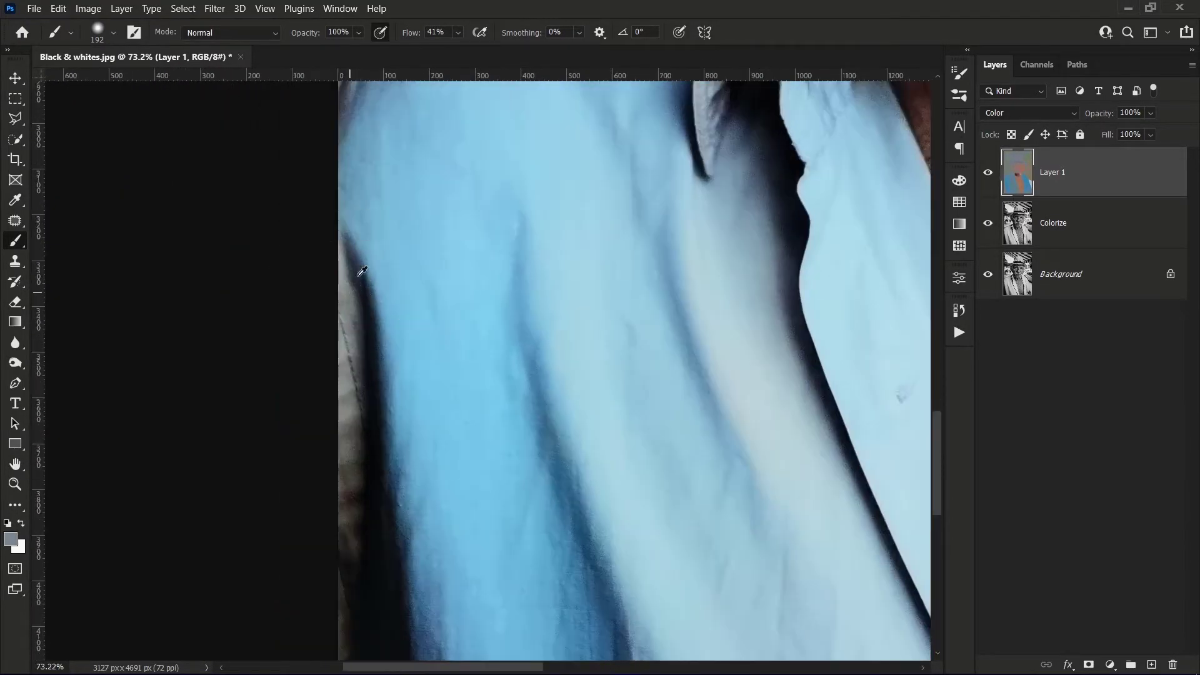
scroll(348, 375, down, 6)
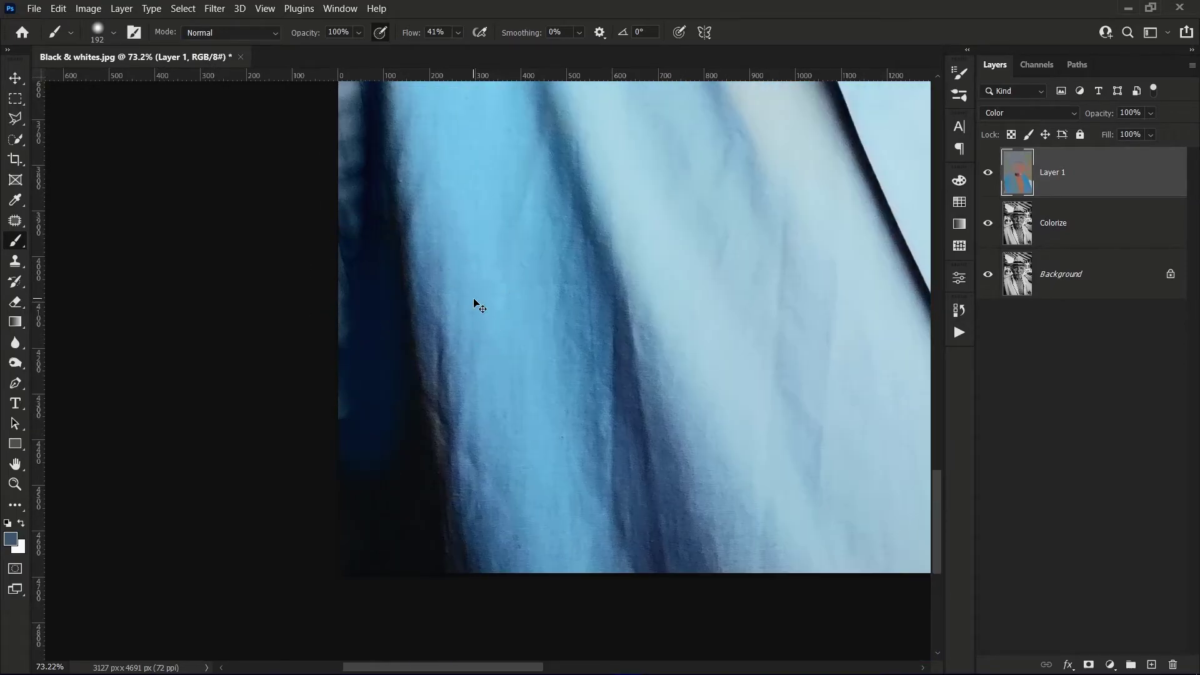
Enlarge the brush to 419 px and paint sampled light blues over the uneven areas of the shirt and its pocket.
alt+click(407, 314)
scroll(425, 562, down, 3)
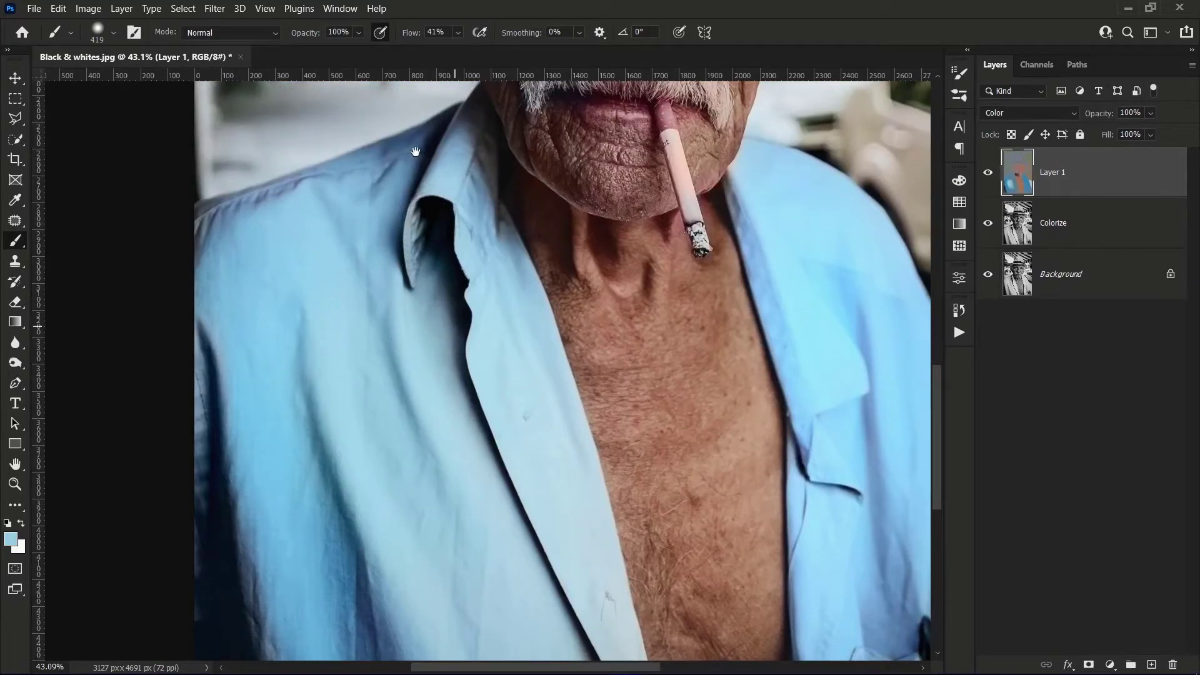
scroll(472, 319, down, 8)
alt+click(470, 321)
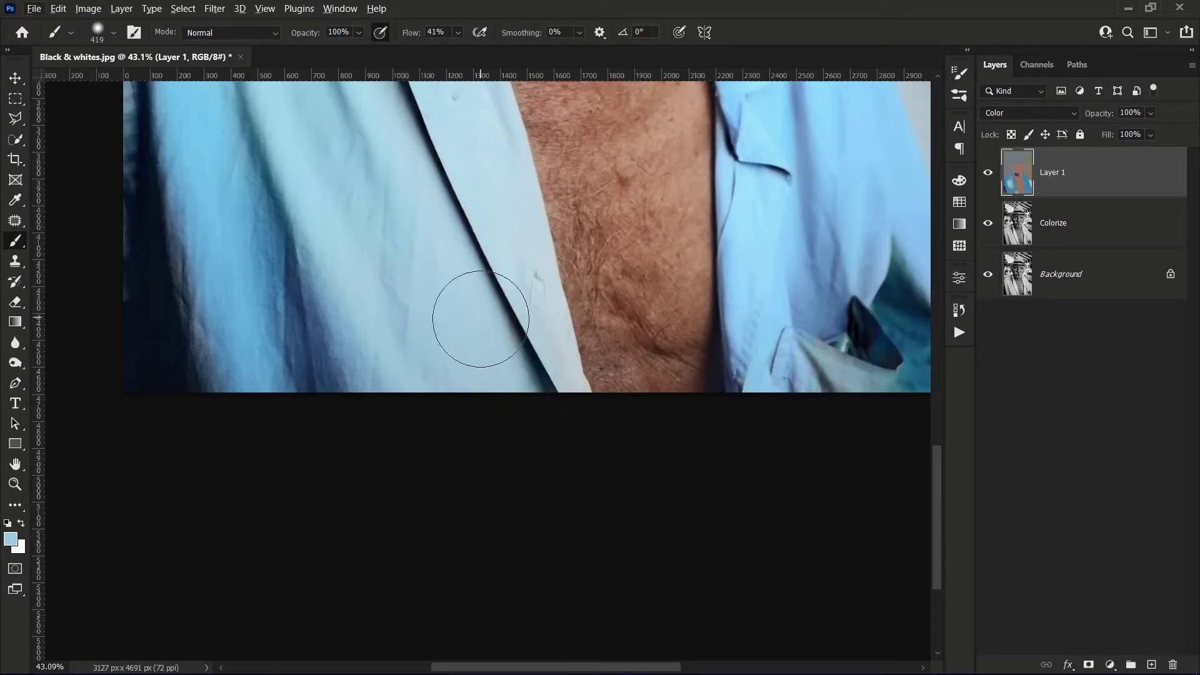
scroll(483, 316, down, 2)
scroll(705, 377, up, 4)
alt+click(722, 362)
drag(831, 365, 562, 348)
scroll(612, 403, down, 6)
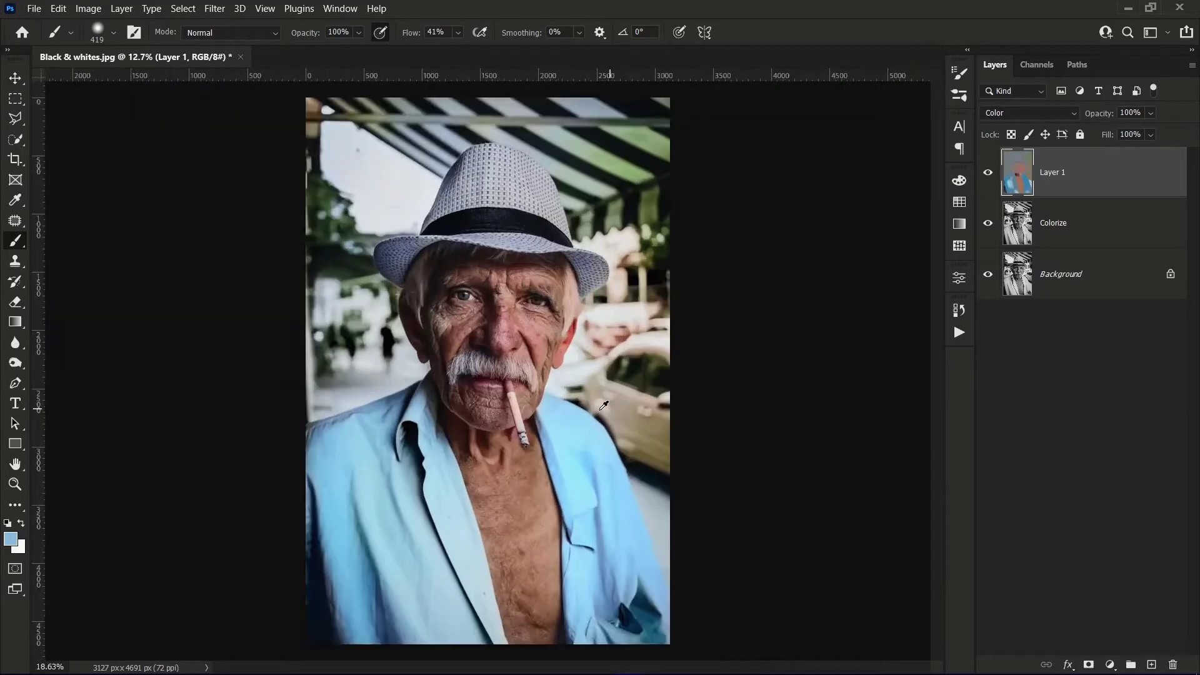
Reduce the brush to 49 px and touch up the man's eye color with the sampled light blue.
scroll(613, 403, up, 1)
drag(663, 144, 609, 227)
scroll(605, 227, up, 4)
scroll(610, 287, down, 6)
scroll(613, 305, up, 2)
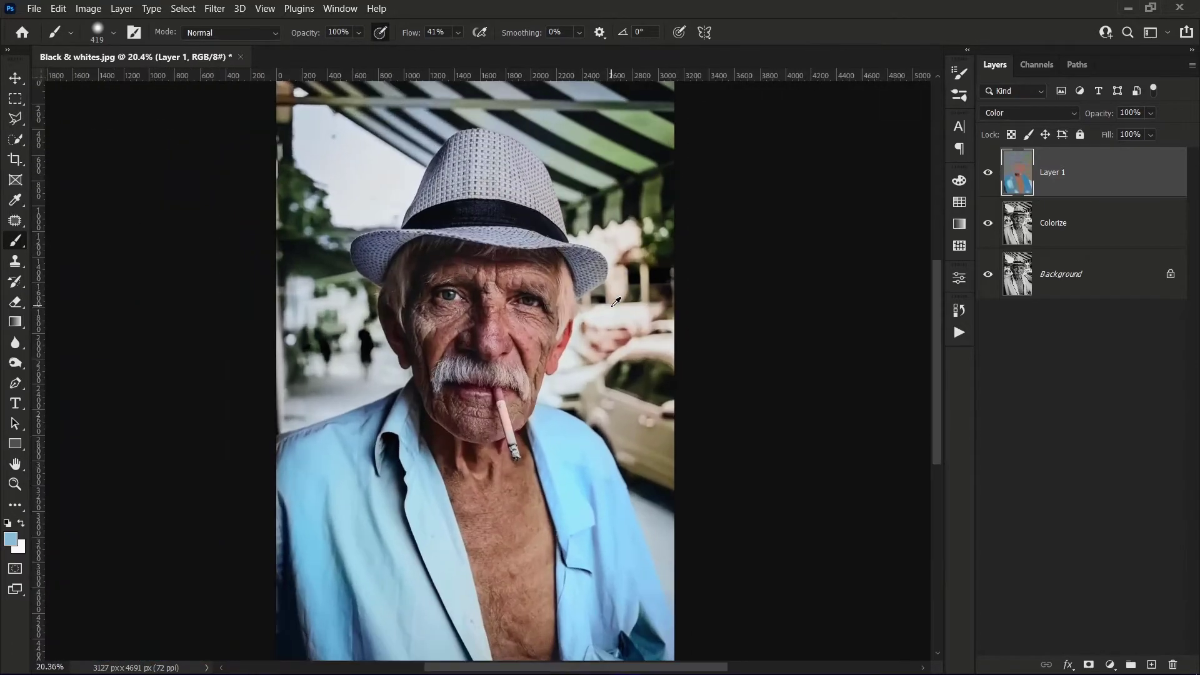
scroll(613, 306, down, 1)
scroll(652, 136, up, 10)
drag(652, 137, 659, 225)
mouse_move(554, 215)
mouse_down()
mouse_move(509, 219)
mouse_move(514, 210)
mouse_up()
scroll(499, 230, down, 6)
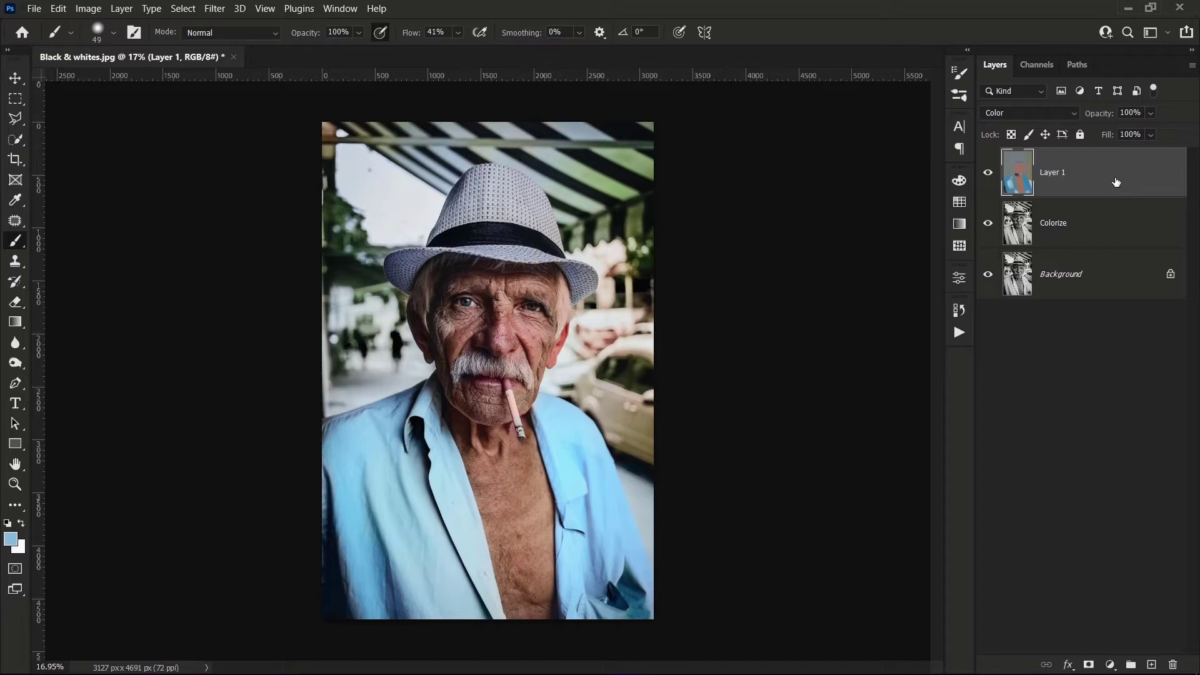
Merge copies of Layer 1 and the Colorize layer into a new layer on top and rename it Colorized.
click(15, 79)
scroll(462, 303, up, 1)
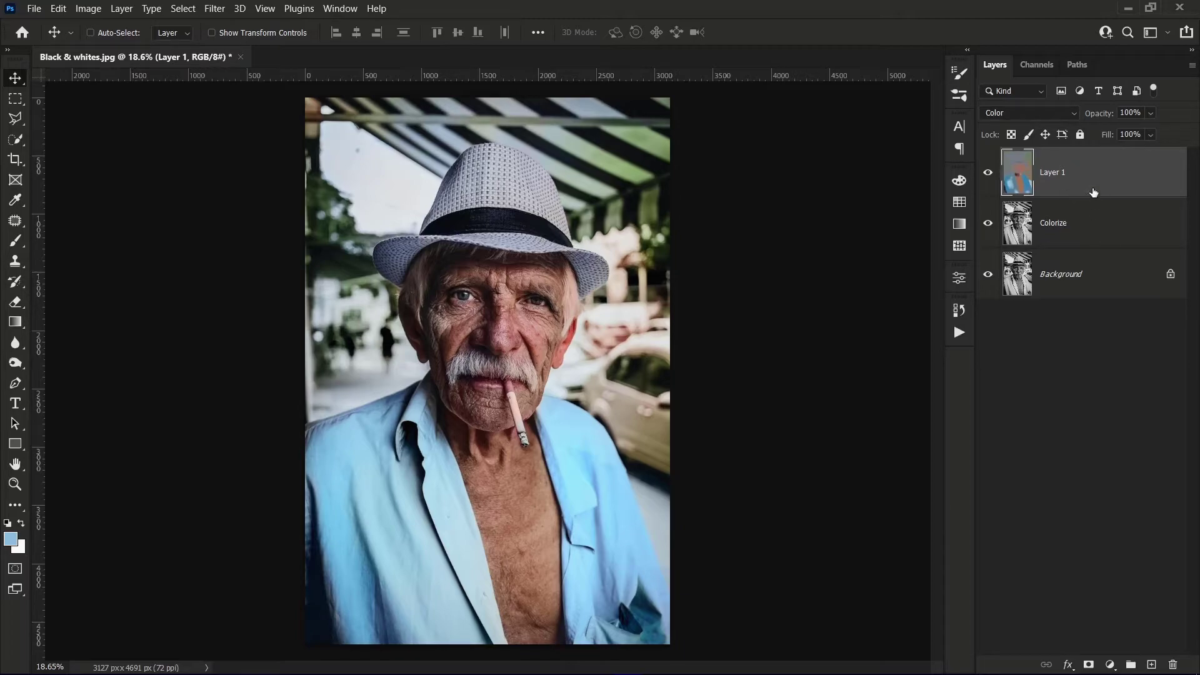
shift+click(1101, 230)
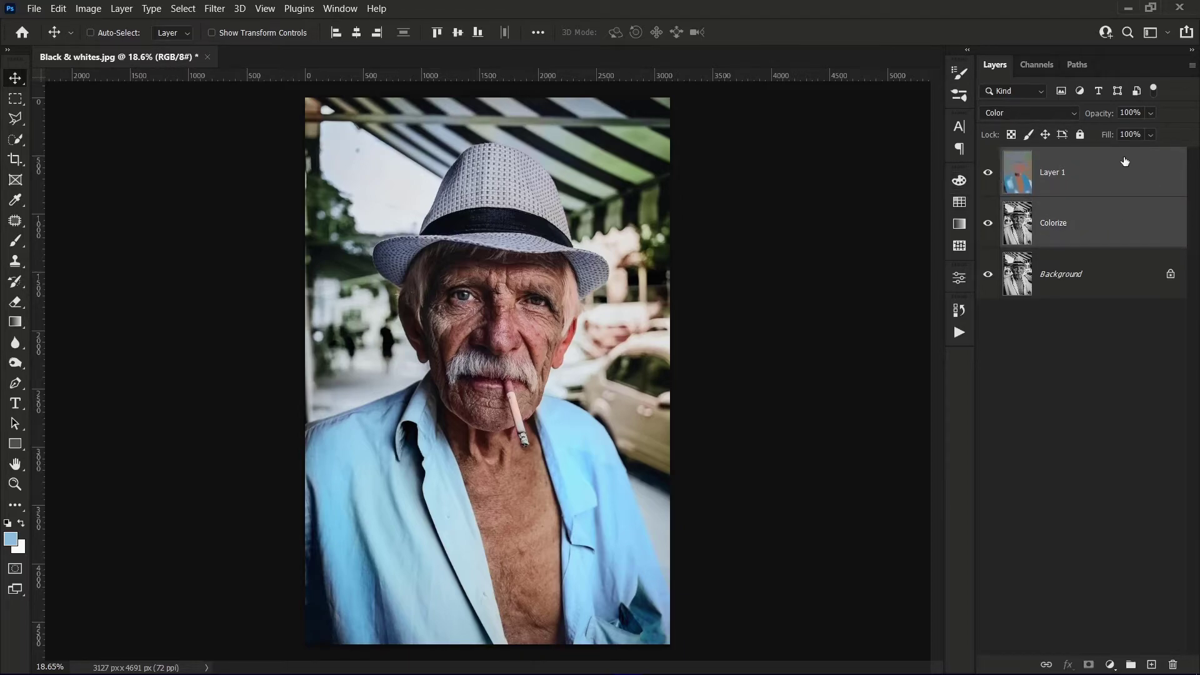
key(ctrl+alt+e)
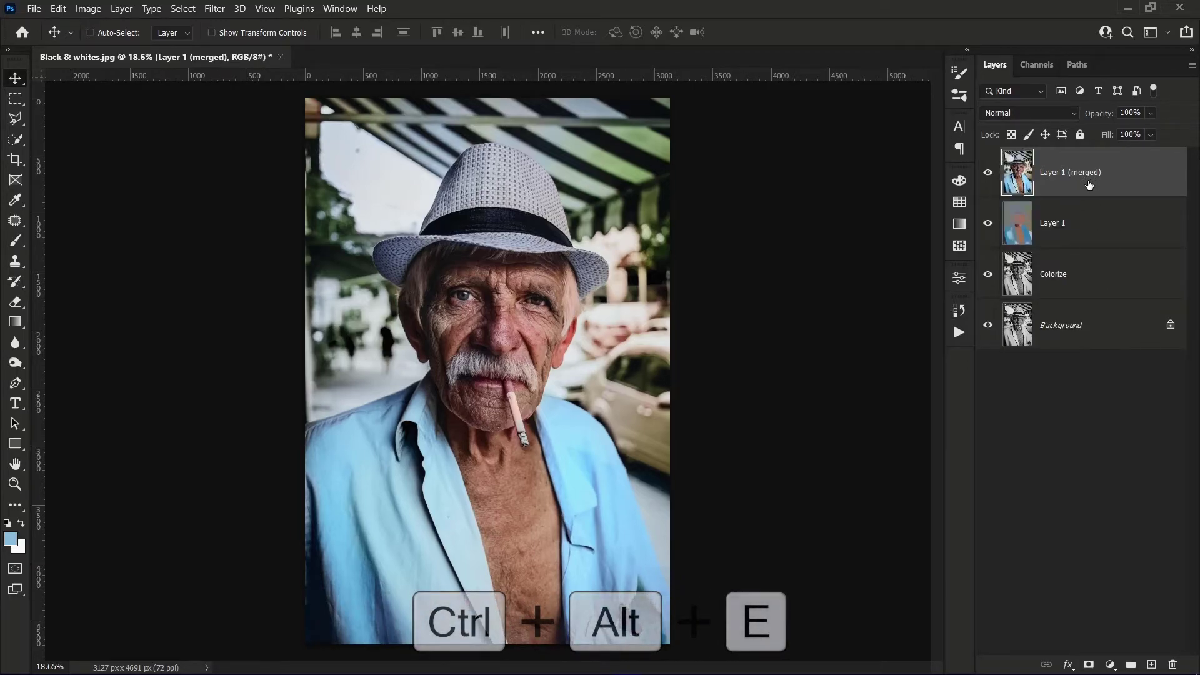
double_click(1086, 175)
text(Colorized)
key(Return)
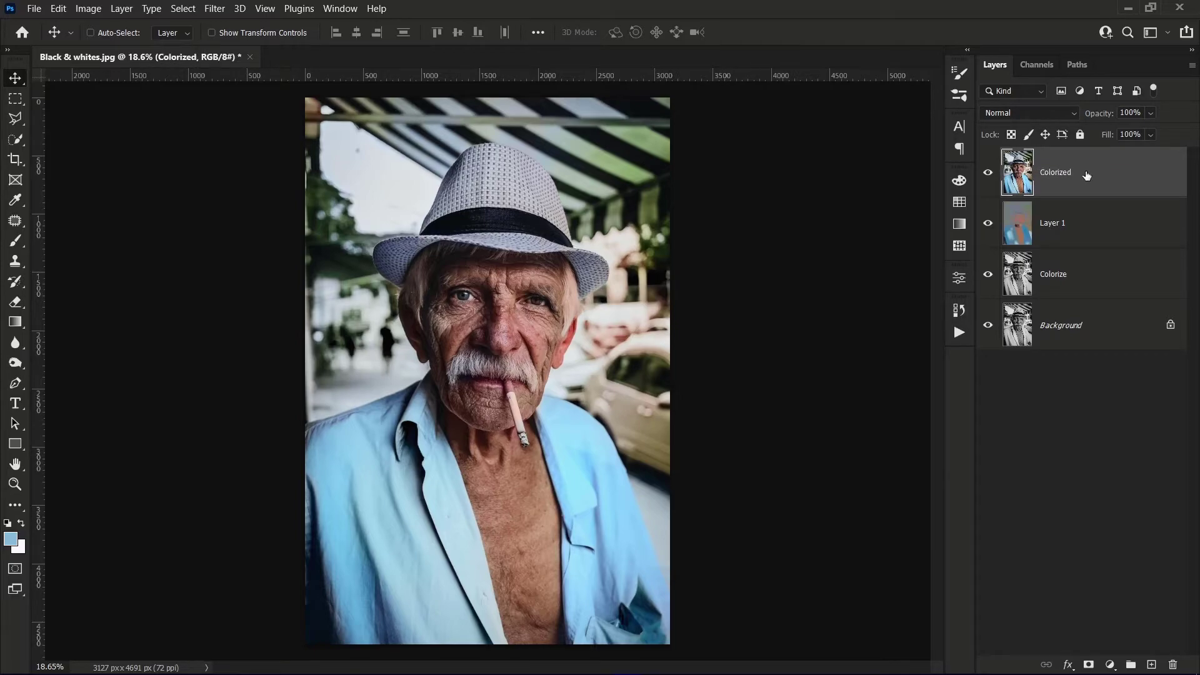
Add a Hue/Saturation adjustment layer above Colorized and reduce the saturation of its Blues range.
click(1108, 663)
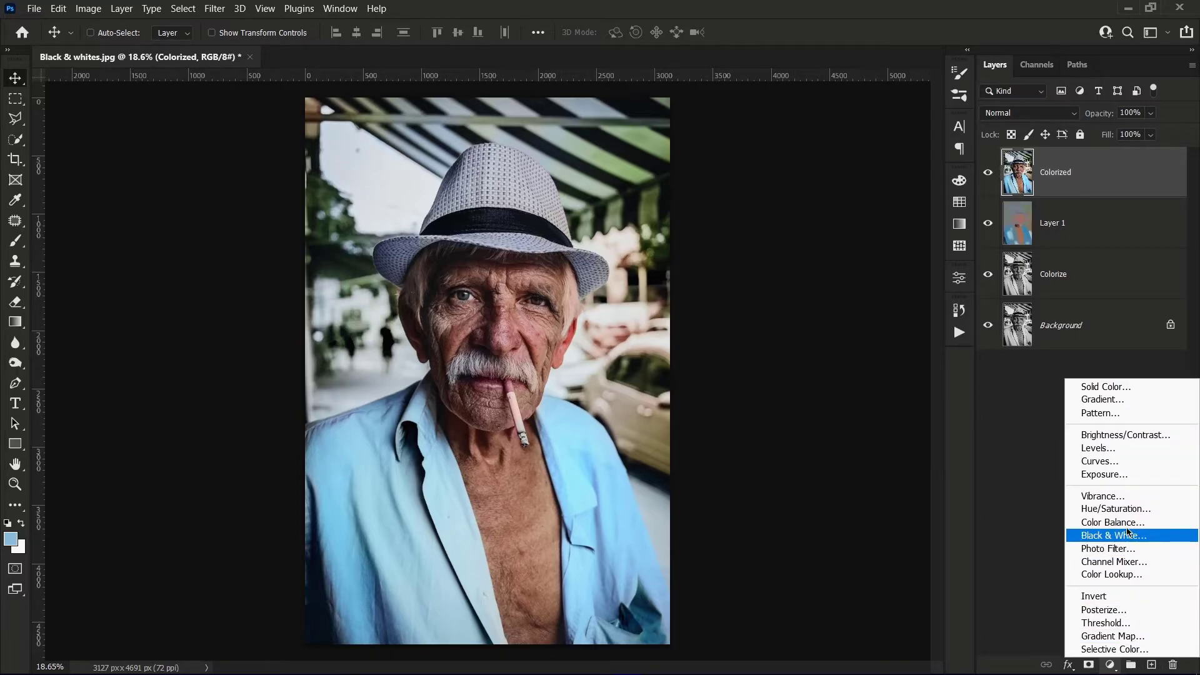
click(1116, 509)
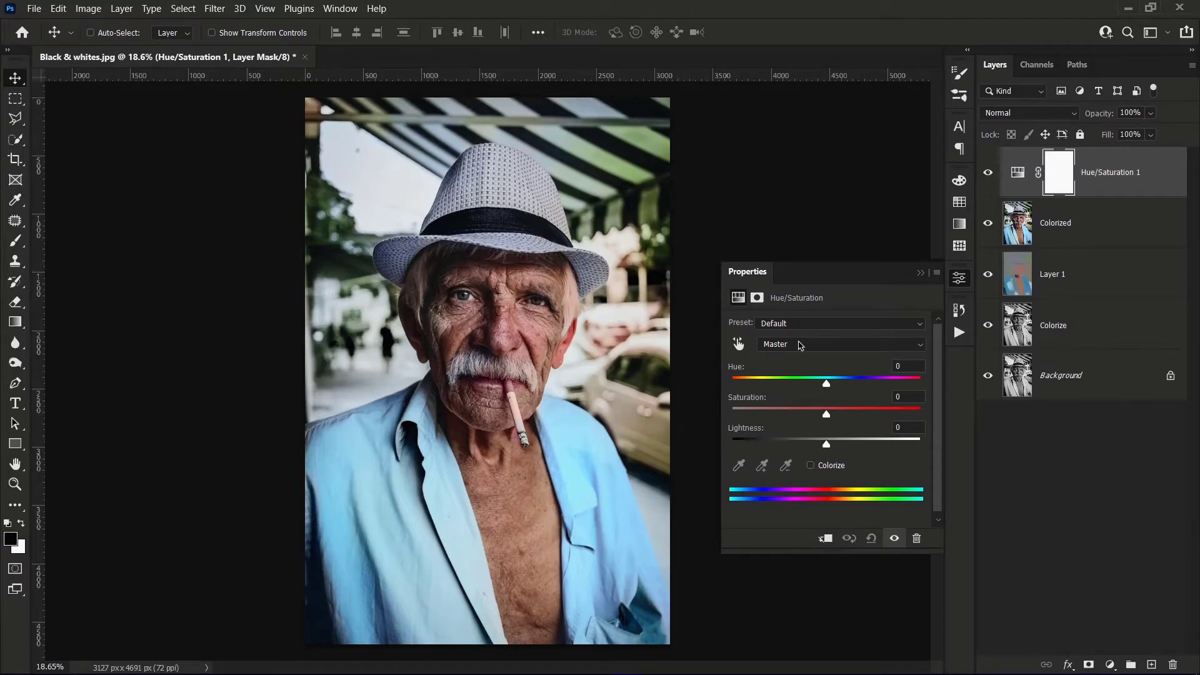
click(791, 345)
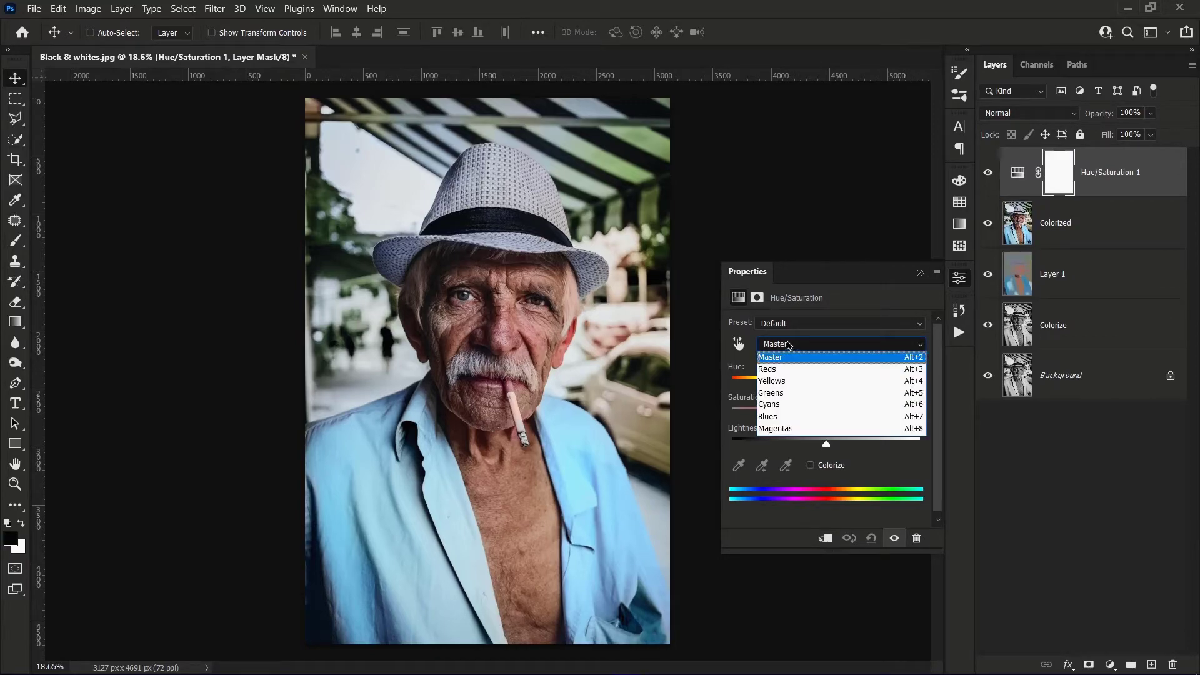
click(789, 417)
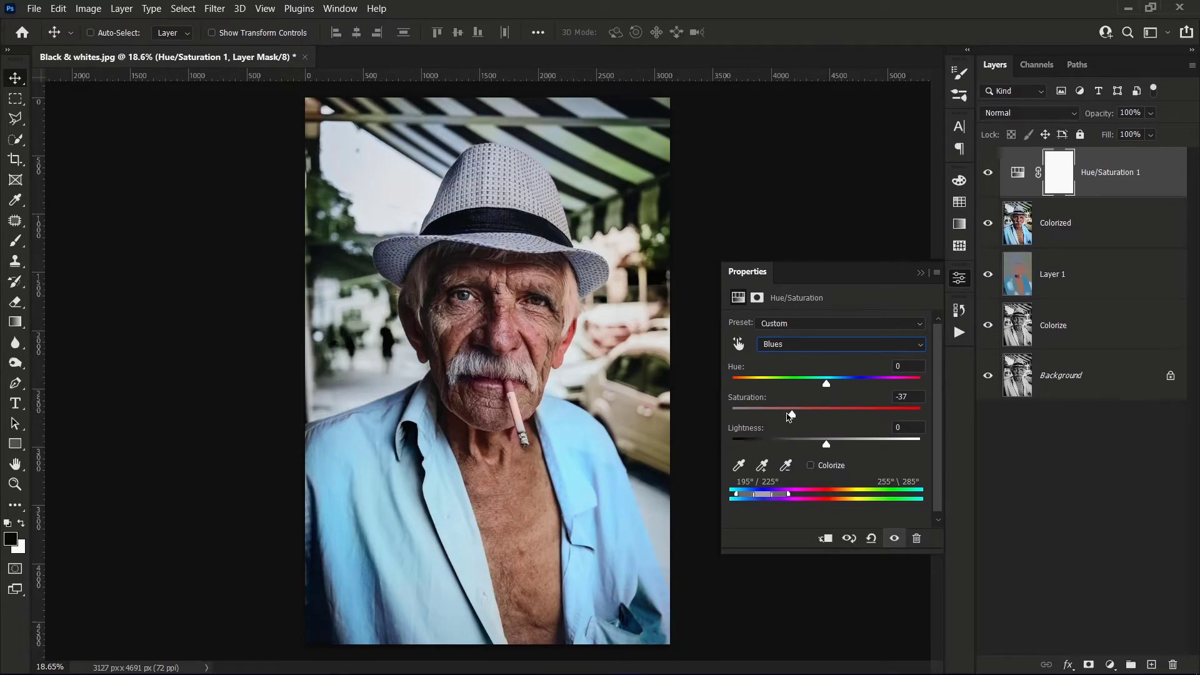
drag(900, 415, 793, 402)
Shift the hue of the Greens range and try the Colorize option, leaving Colorize off.
click(786, 345)
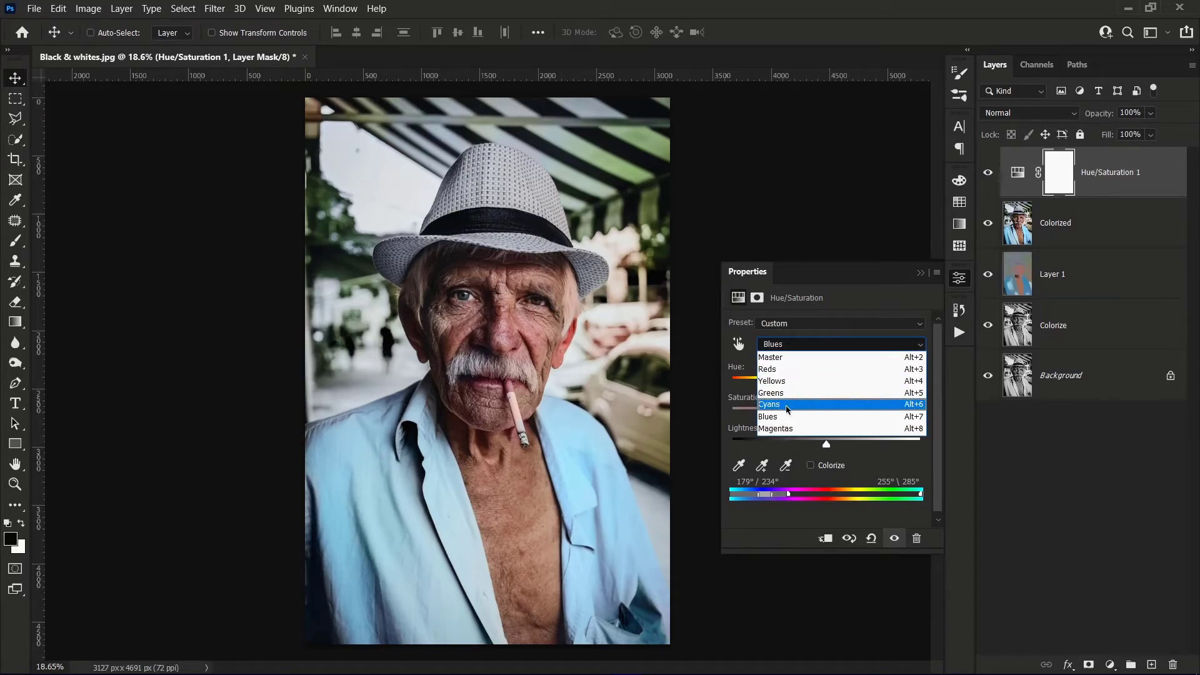
click(781, 392)
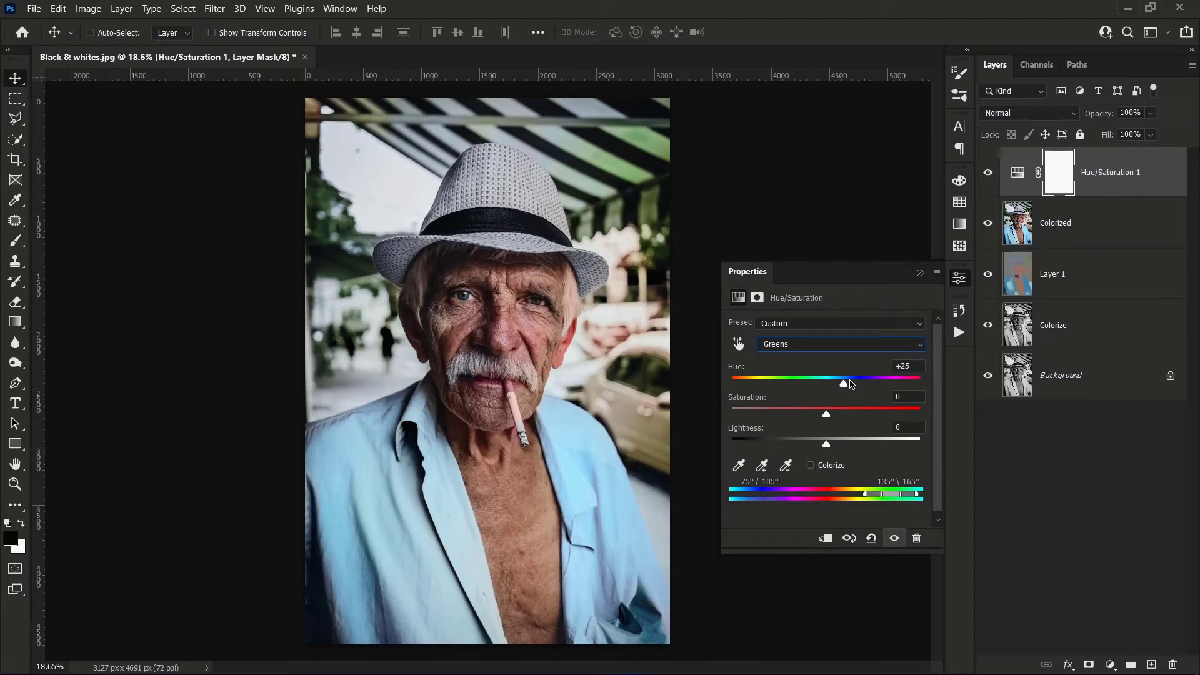
drag(816, 388, 767, 396)
drag(892, 443, 909, 444)
drag(831, 383, 855, 385)
click(816, 465)
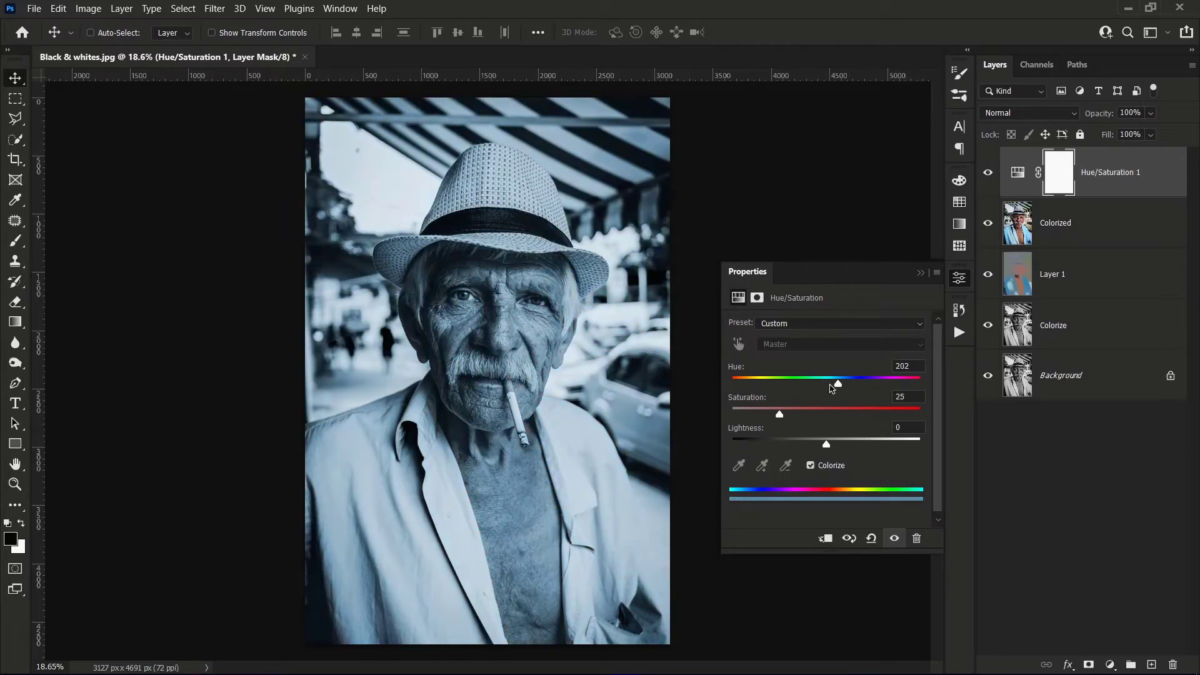
click(815, 467)
Refine the Greens range of the Hue/Saturation adjustment to mute the green tones in the awning and foliage.
click(820, 345)
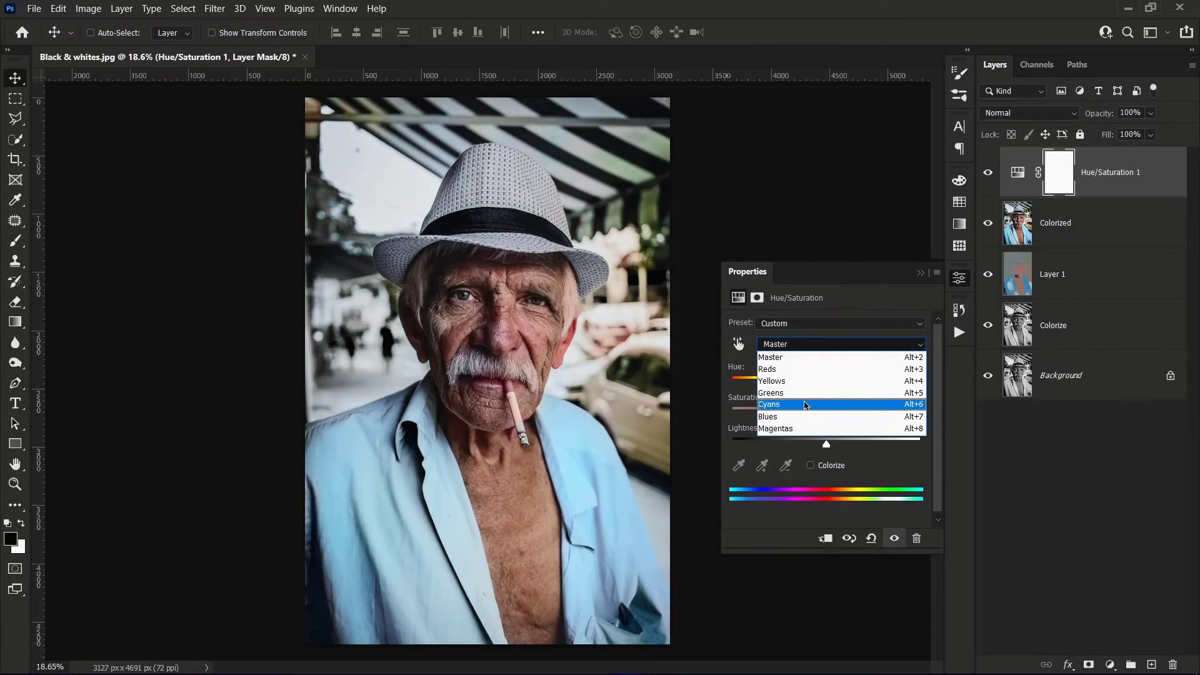
click(863, 393)
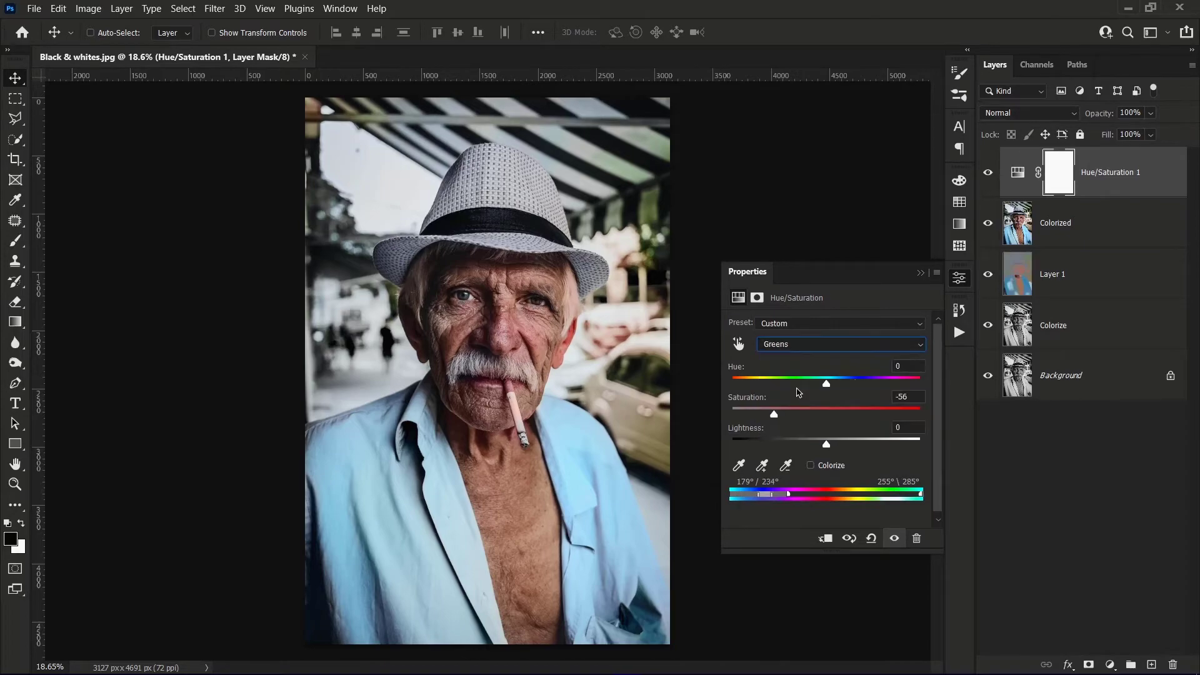
drag(901, 495, 872, 500)
drag(910, 444, 866, 444)
drag(855, 382, 846, 444)
mouse_move(820, 415)
mouse_down()
mouse_move(834, 414)
mouse_move(818, 416)
mouse_up()
drag(871, 385, 761, 417)
Reopen the Hue/Saturation adjustment's settings and fine-tune the Yellows and Reds ranges.
click(957, 278)
double_click(1016, 167)
click(825, 344)
click(813, 382)
click(800, 344)
click(806, 371)
drag(826, 384, 826, 385)
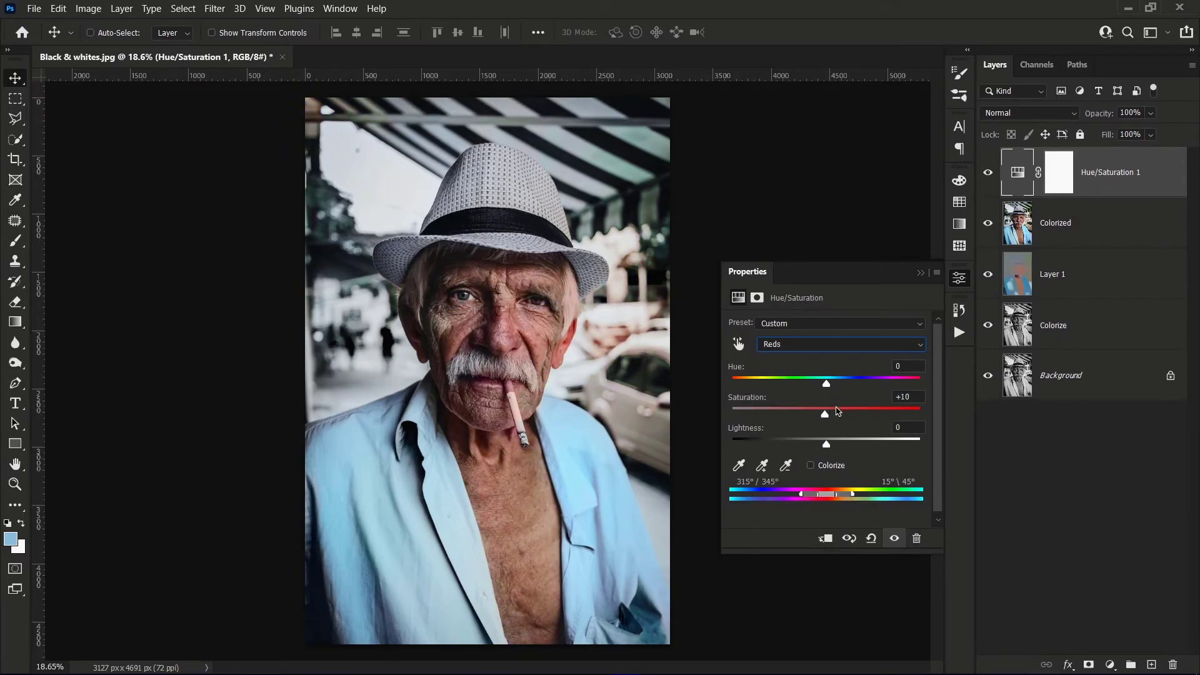
click(960, 279)
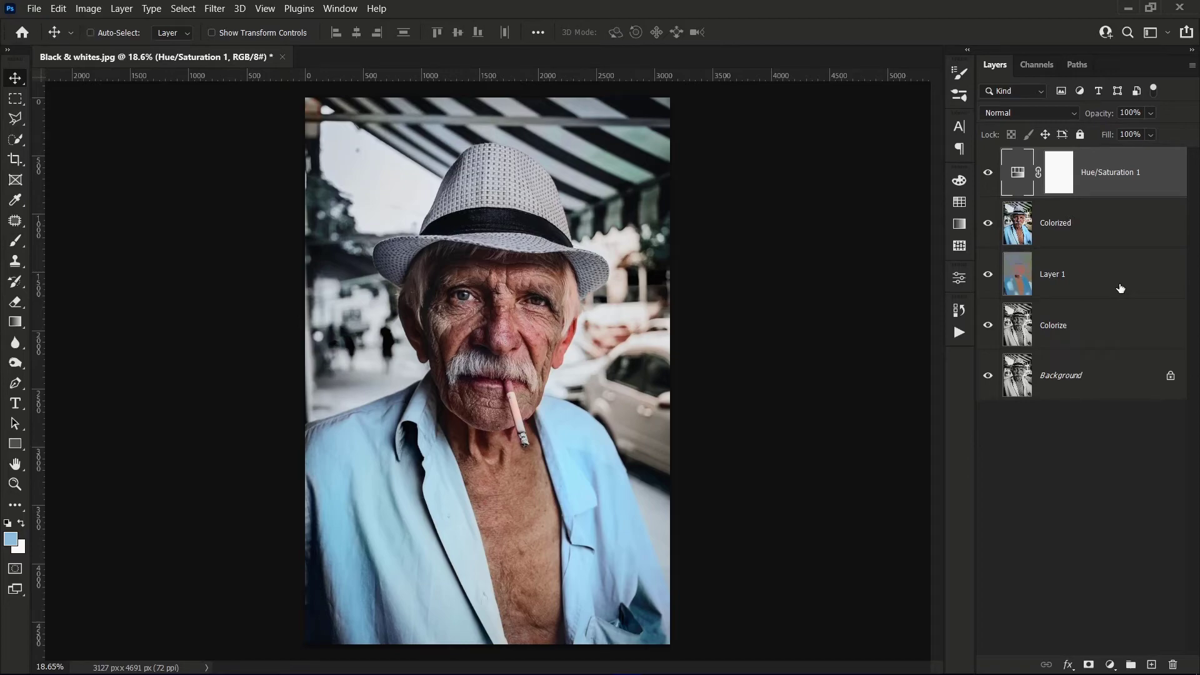
Stamp all visible layers onto a new layer and apply the Camera Raw Filter with the Cinematic II preset CN12, fine-tuning its amount.
key(ctrl+alt+shift+e)
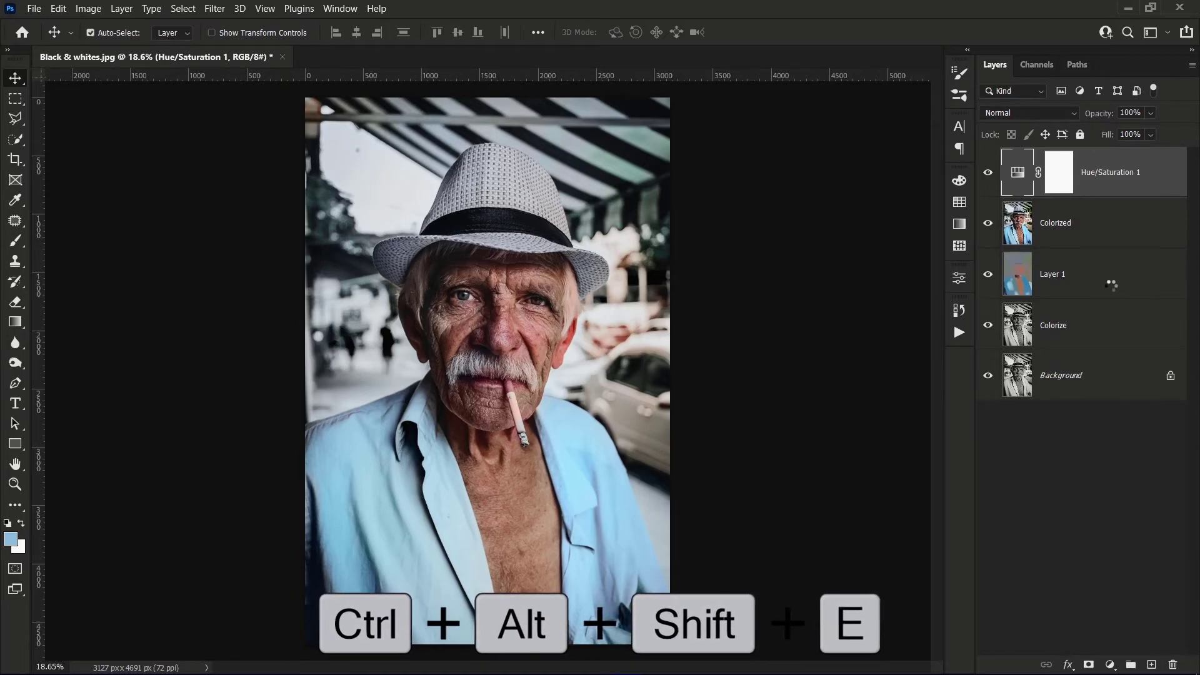
click(214, 9)
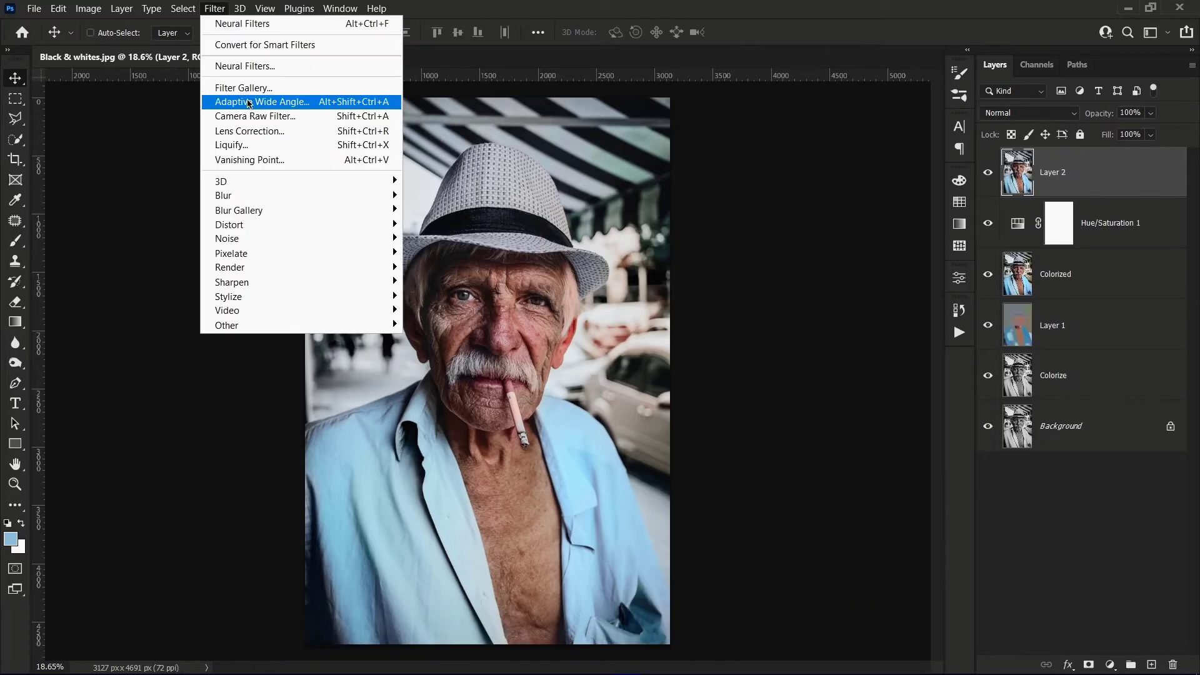
click(268, 117)
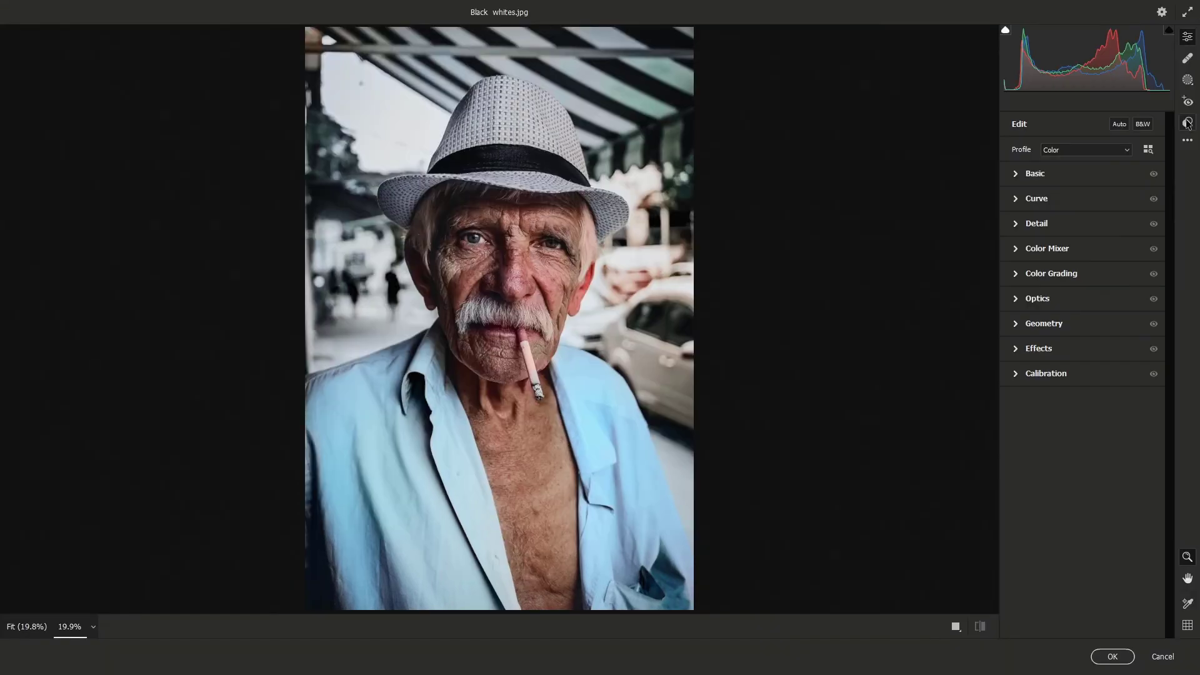
click(1190, 123)
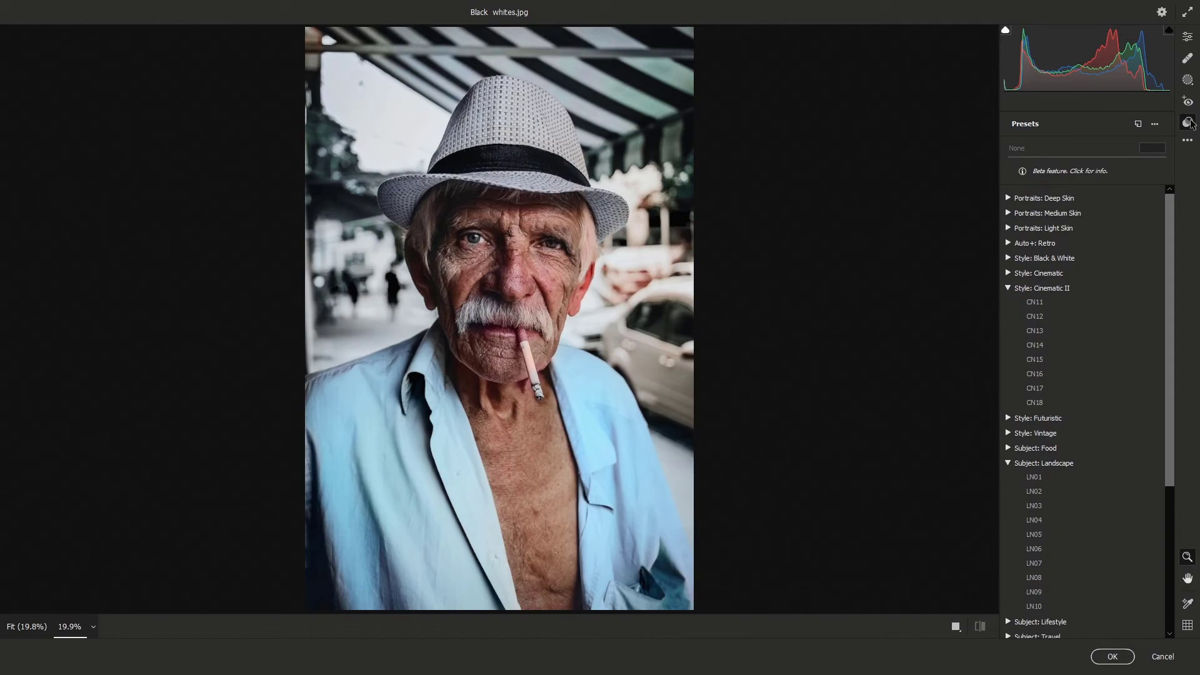
click(1044, 317)
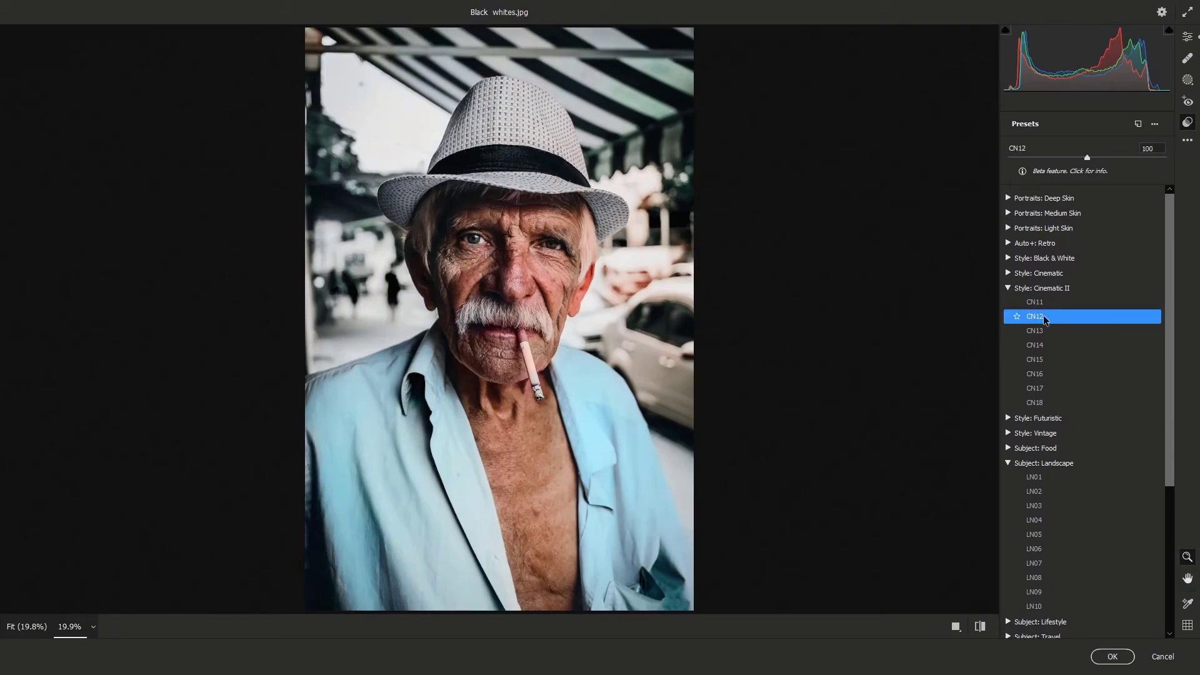
mouse_move(1088, 158)
mouse_down()
mouse_move(1147, 157)
mouse_move(1084, 157)
mouse_up()
click(1114, 656)
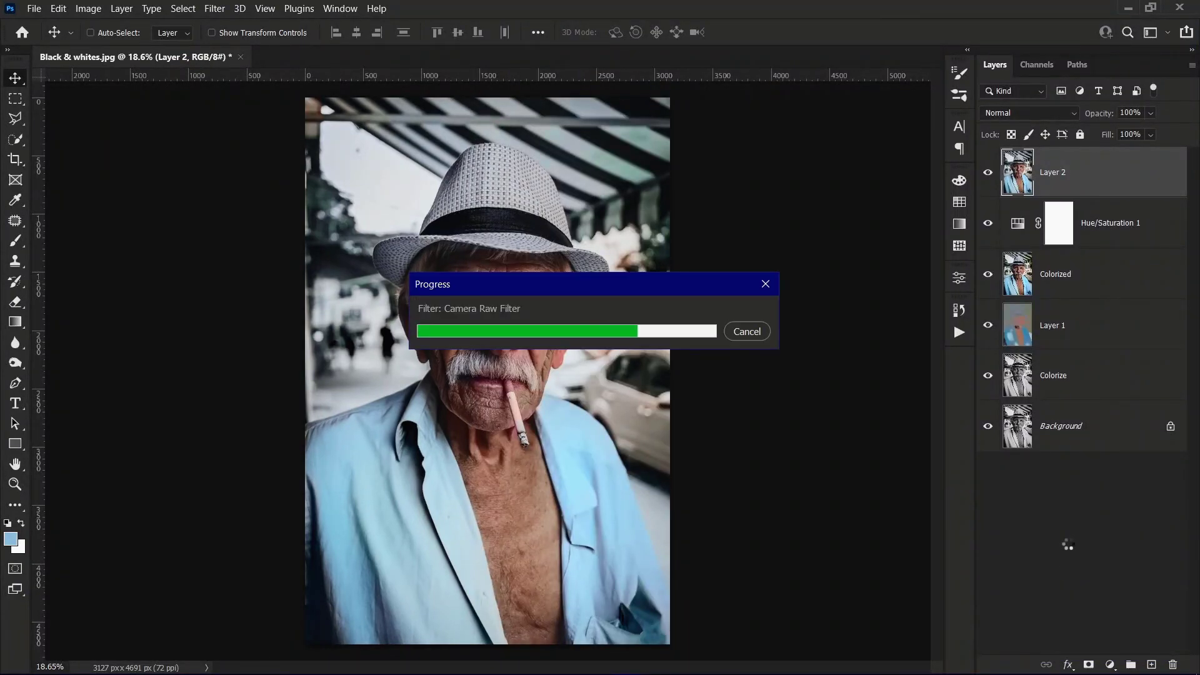
Compare the finished colorization with the original by hiding and restoring all layers above Background, and deselect the layers.
alt+click(986, 428)
alt+click(986, 428)
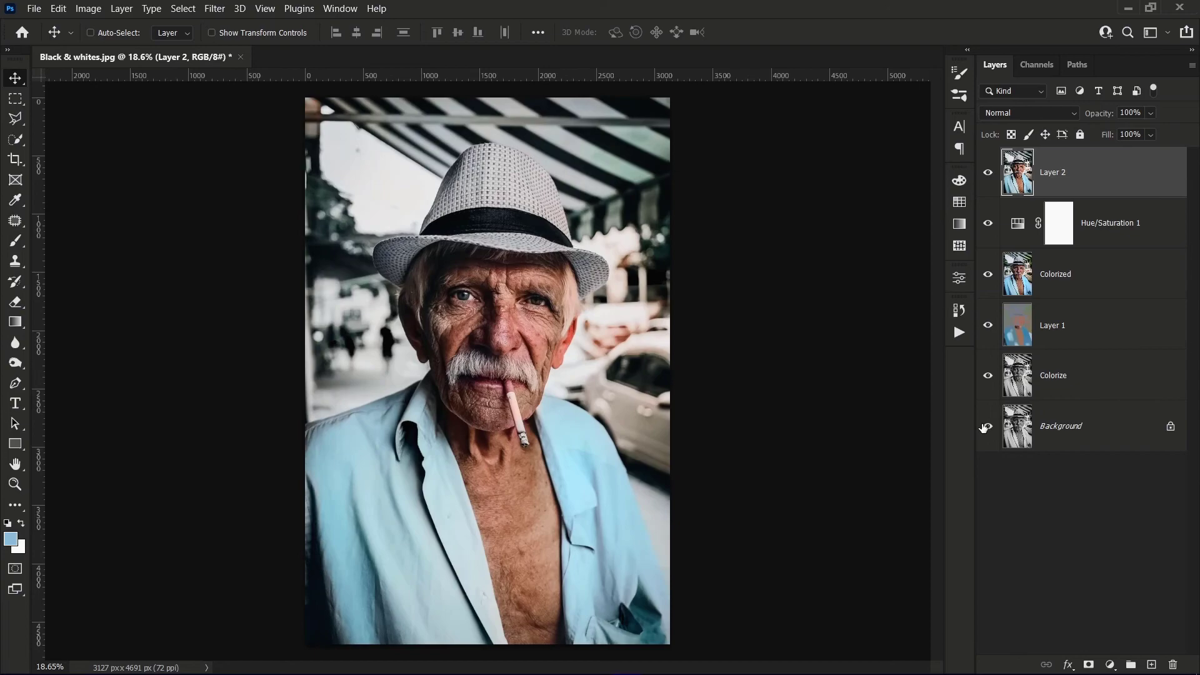
click(1050, 486)
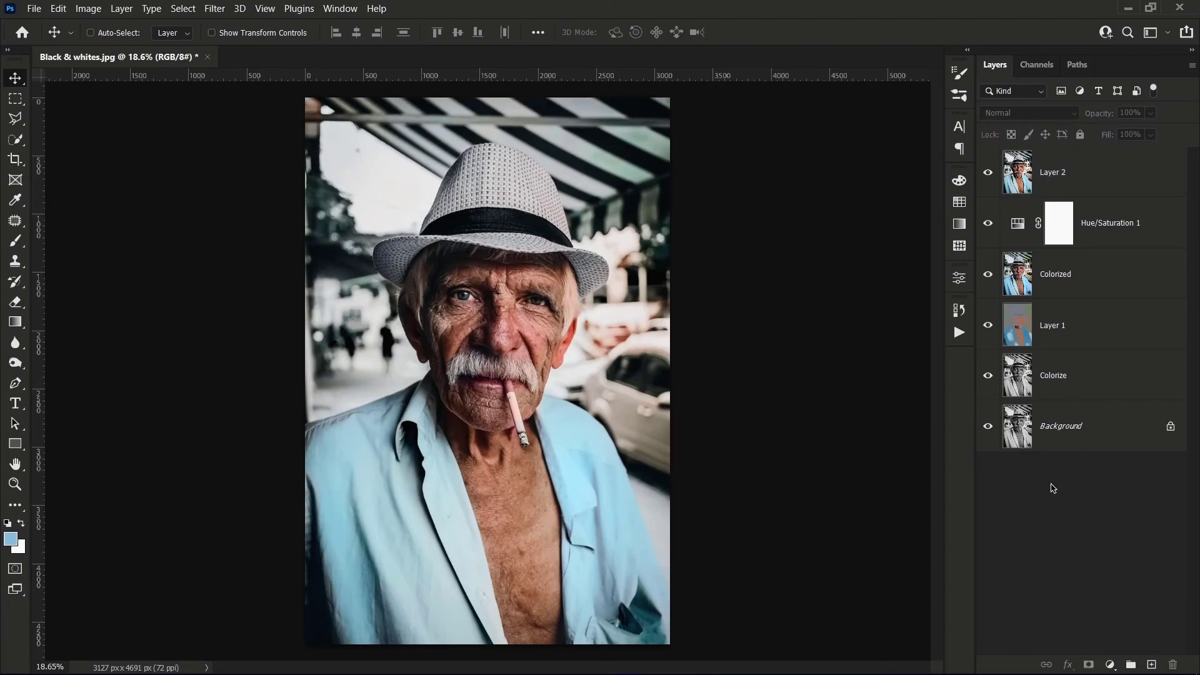